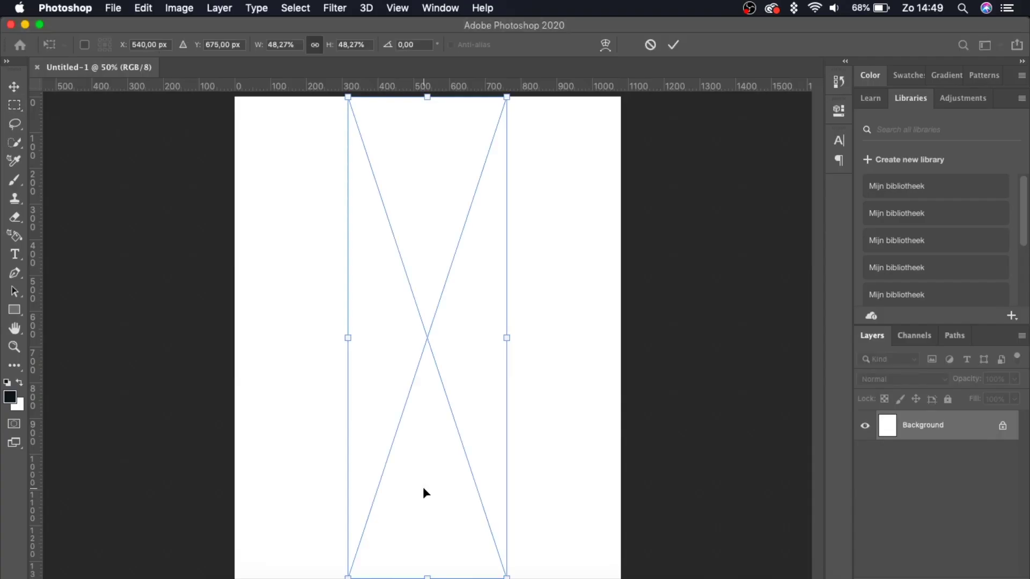
Place the full-body player render at about 32.5% scale and the back-view render on a layer beneath it.
{"action": "left_click_drag", "start_coordinate": [434, 97], "coordinate": [427, 250]}
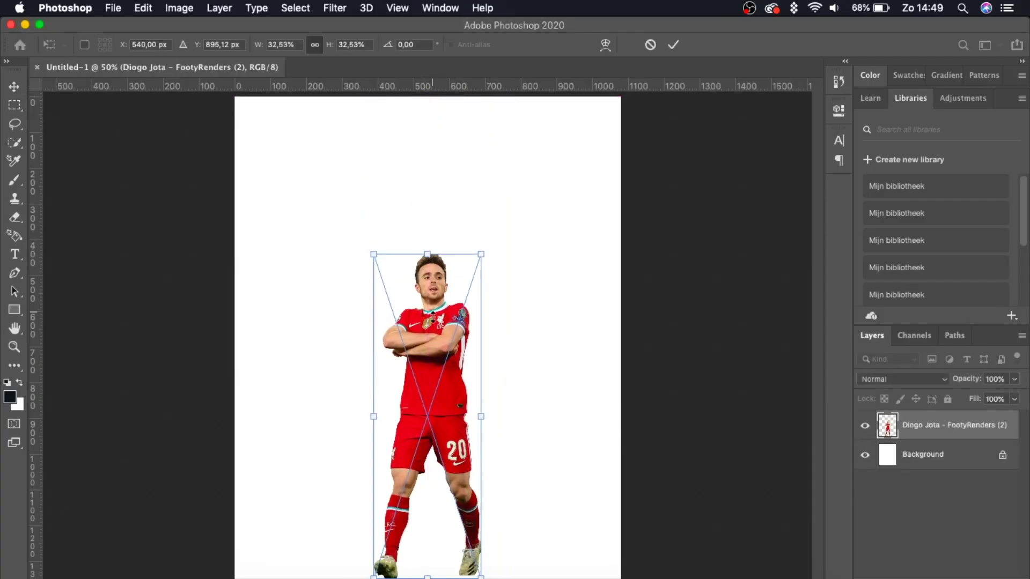
{"action": "key", "text": "Return"}
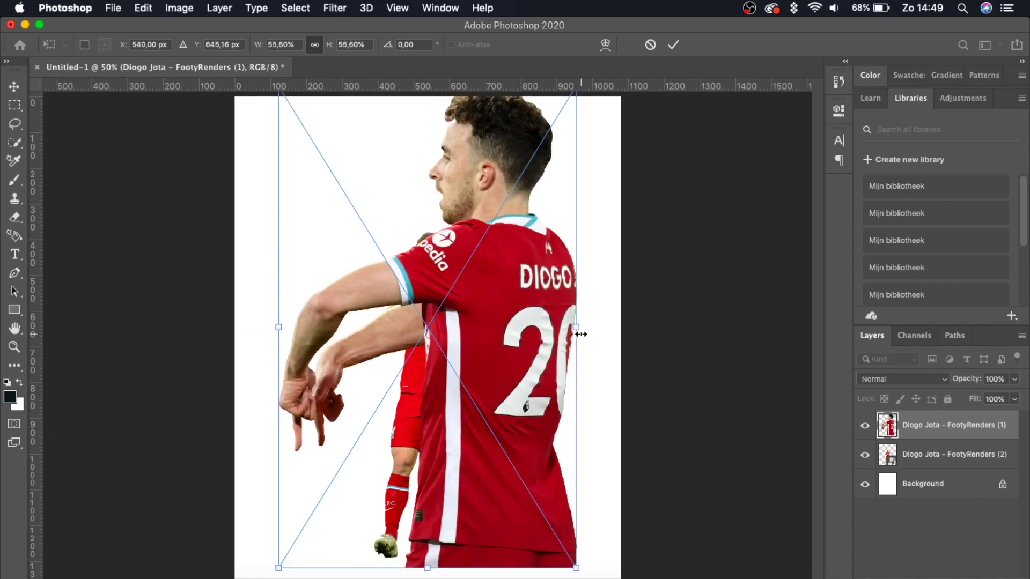
{"action": "left_click_drag", "start_coordinate": [525, 358], "coordinate": [483, 346]}
{"action": "key", "text": "Return"}
{"action": "left_click_drag", "start_coordinate": [916, 452], "coordinate": [913, 412]}
{"action": "scroll", "coordinate": [520, 327], "scroll_direction": "up", "scroll_amount": 3}
{"action": "scroll", "coordinate": [519, 327], "scroll_direction": "down", "scroll_amount": 3}
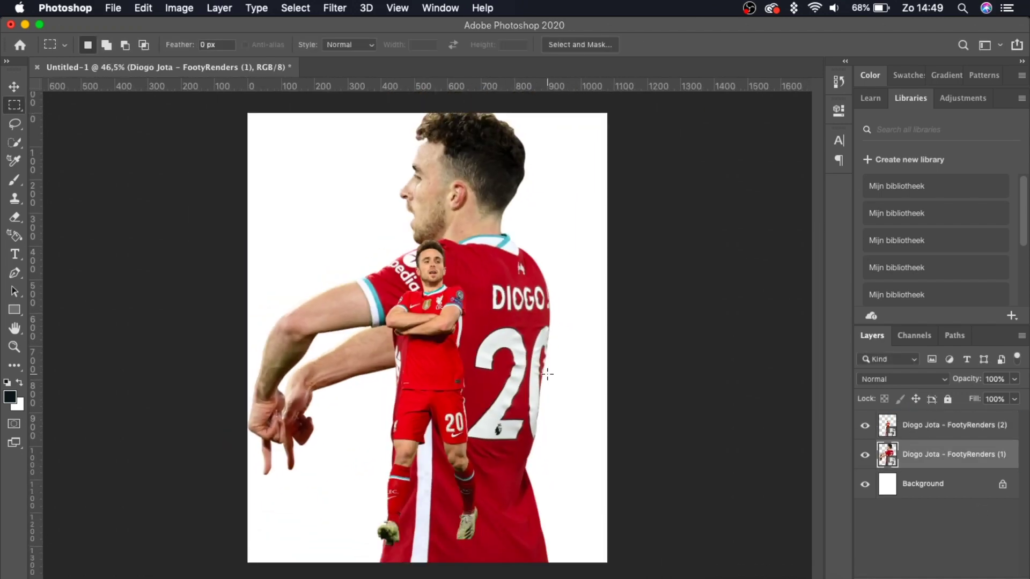
Scale the back-view player render down to about 820 × 1327 px so it fits within the canvas height.
{"action": "key", "text": "super+t"}
{"action": "scroll", "coordinate": [569, 495], "scroll_direction": "down", "scroll_amount": 2}
{"action": "left_click_drag", "start_coordinate": [403, 543], "coordinate": [403, 518]}
{"action": "left_click_drag", "start_coordinate": [404, 150], "coordinate": [402, 163]}
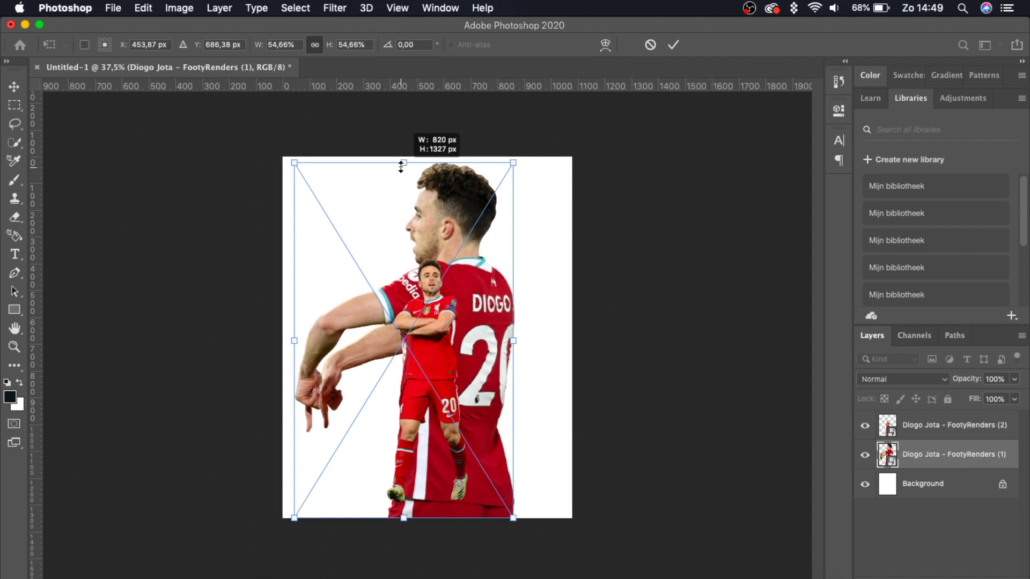
{"action": "key", "text": "Return"}
Scale the full-body player render down slightly, keeping the feet at the same height.
{"action": "left_click", "coordinate": [977, 432]}
{"action": "key", "text": "super+t"}
{"action": "left_click_drag", "start_coordinate": [429, 260], "coordinate": [429, 294]}
{"action": "key", "text": "Return"}
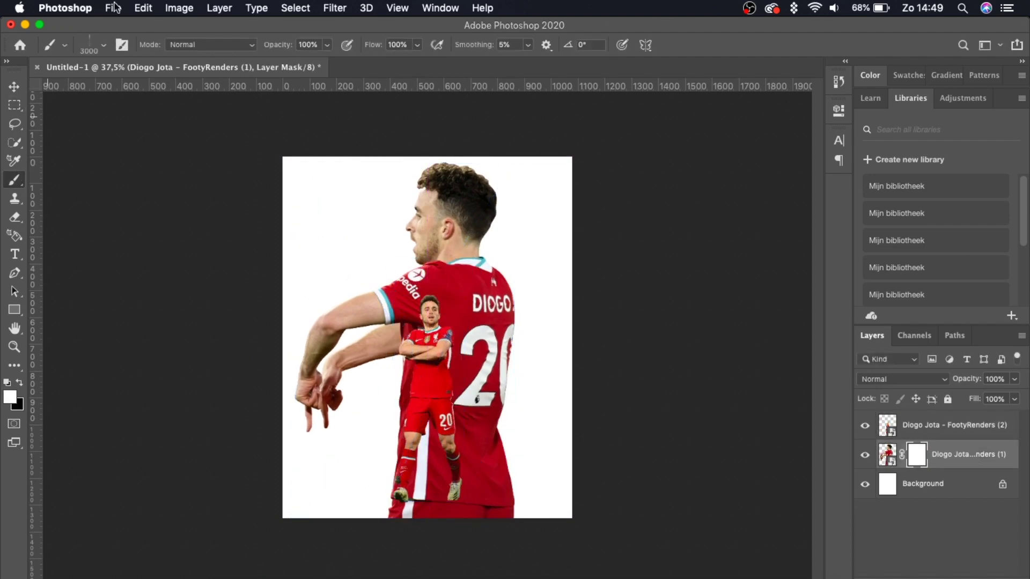
Fade out the back-view player's lower body by painting black on its layer mask with a soft round brush.
{"action": "left_click", "coordinate": [104, 46]}
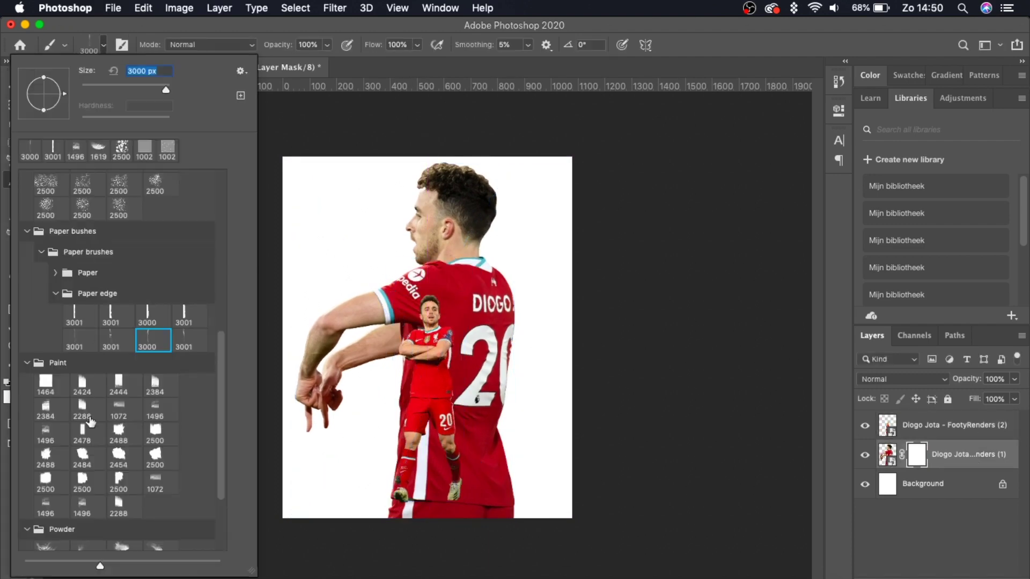
{"action": "scroll", "coordinate": [89, 418], "scroll_direction": "up", "scroll_amount": 10}
{"action": "left_click", "coordinate": [36, 205]}
{"action": "left_click", "coordinate": [411, 503]}
{"action": "key", "text": "x"}
{"action": "mouse_move", "coordinate": [429, 504]}
{"action": "left_mouse_down"}
{"action": "mouse_move", "coordinate": [542, 533]}
{"action": "mouse_move", "coordinate": [412, 540]}
{"action": "left_mouse_up"}
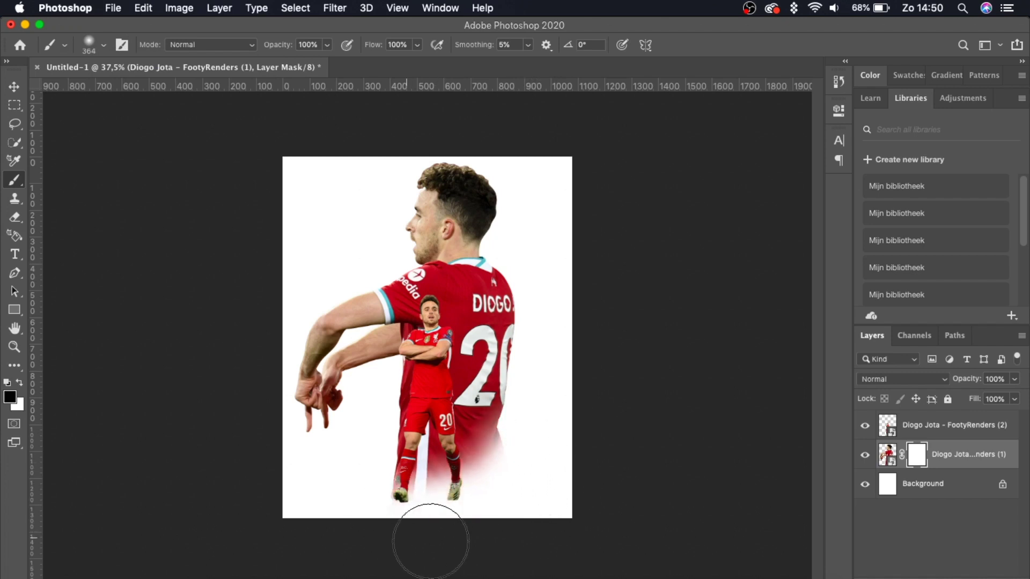
Hide both player render layers to leave only the white background showing.
{"action": "key", "text": "super+plus"}
{"action": "key", "text": "v"}
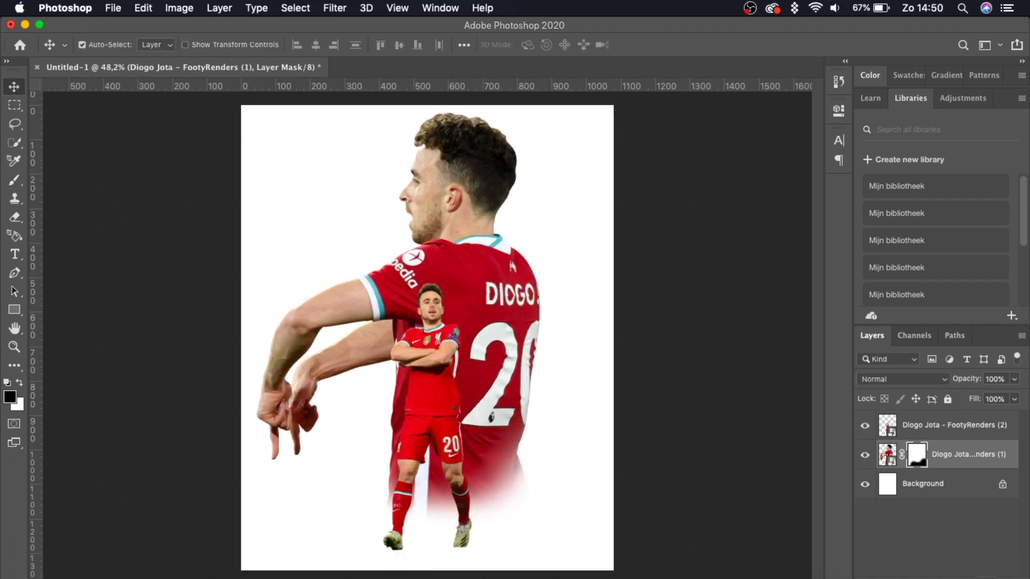
{"action": "left_click_drag", "start_coordinate": [865, 455], "coordinate": [866, 429]}
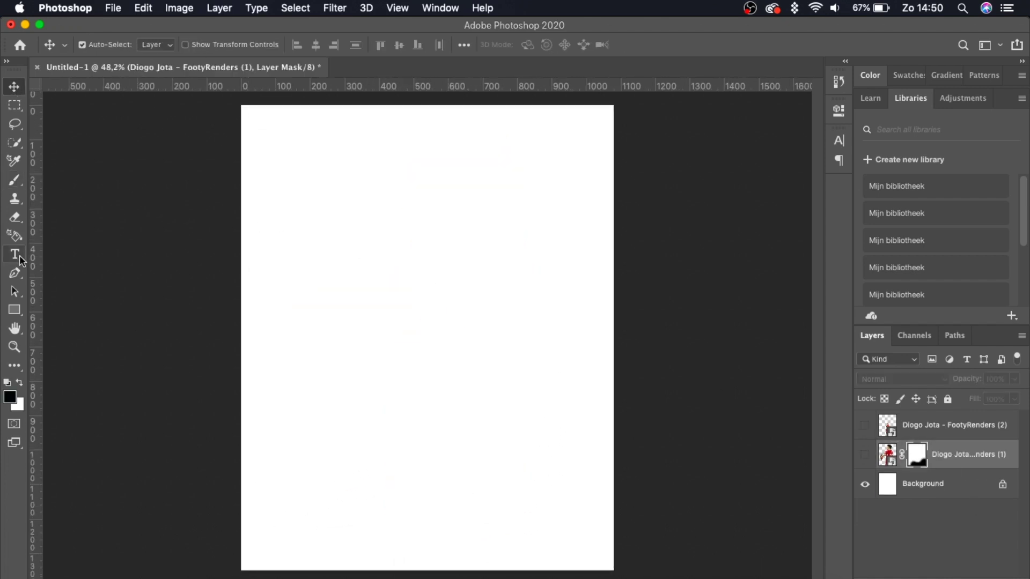
Draw a black rectangle of 540 × 120 px in the canvas's upper-left corner, without a stroke.
{"action": "left_click", "coordinate": [15, 307]}
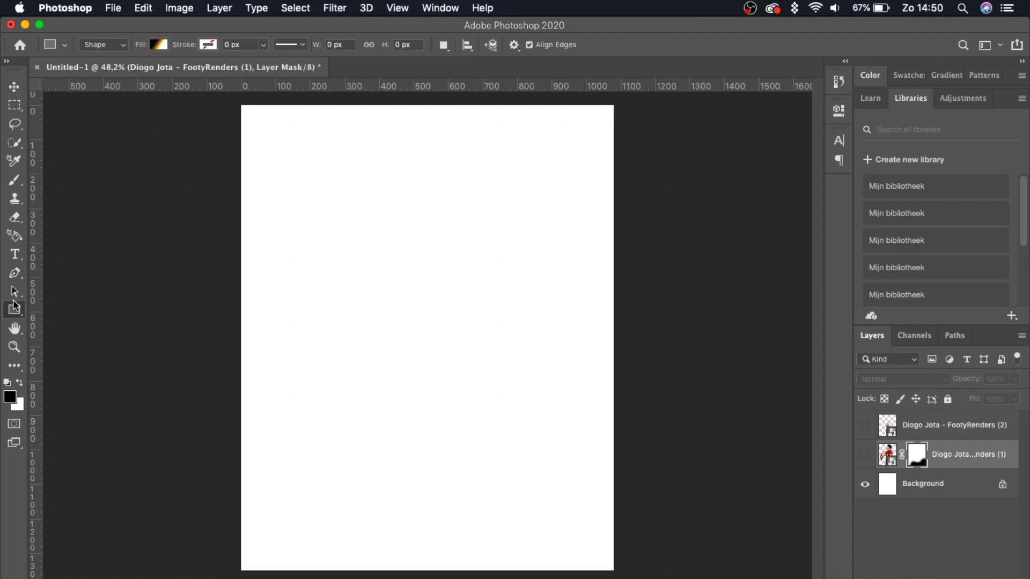
{"action": "left_click", "coordinate": [155, 46]}
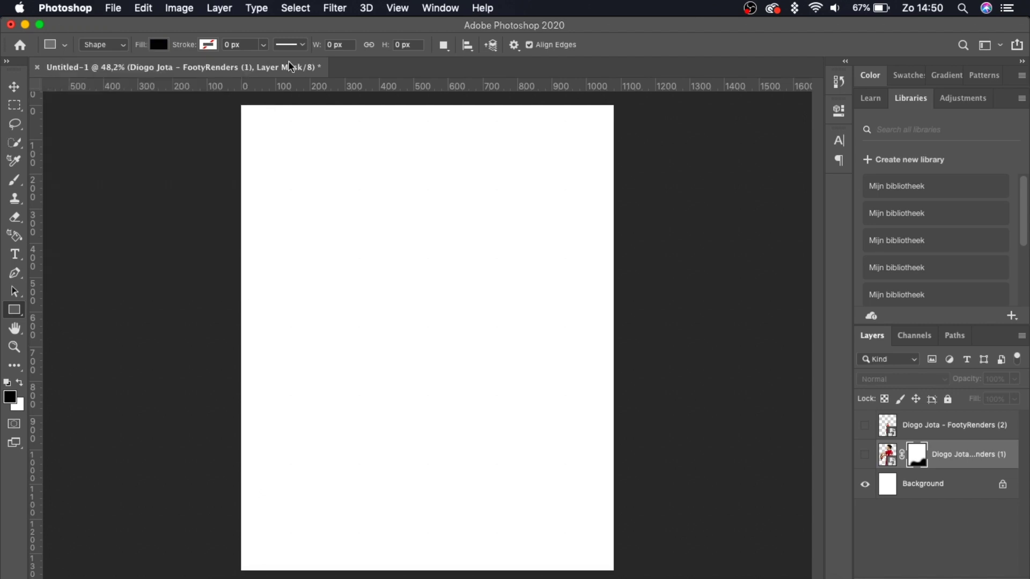
{"action": "left_click_drag", "start_coordinate": [241, 104], "coordinate": [427, 144]}
{"action": "left_click", "coordinate": [342, 43]}
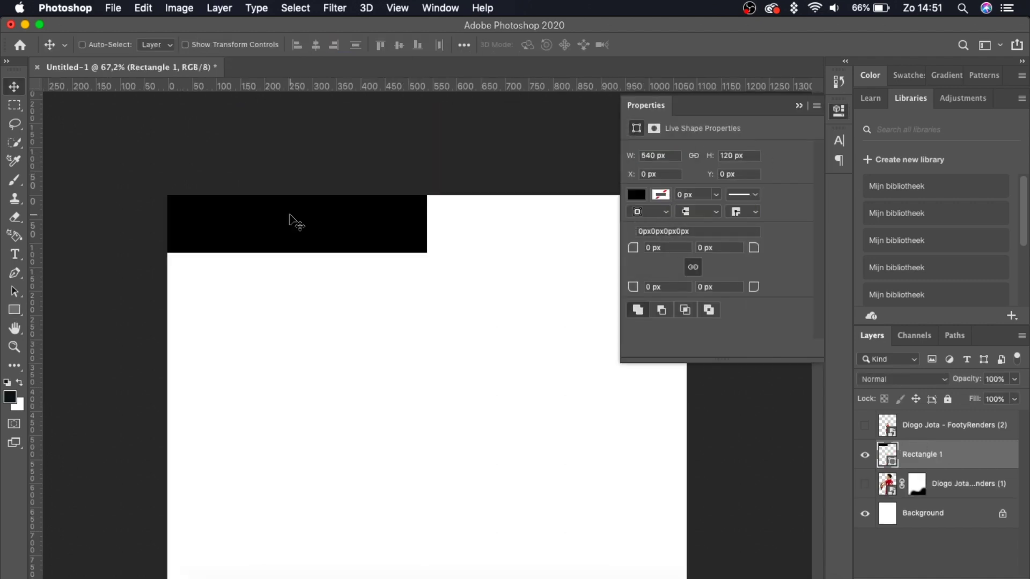
Apply a Perspective transform to the black rectangle, stretching its left edge so the lower edge slopes about 18.4°.
{"action": "key", "text": "super+c"}
{"action": "key", "text": "super+t"}
{"action": "right_click", "coordinate": [322, 233]}
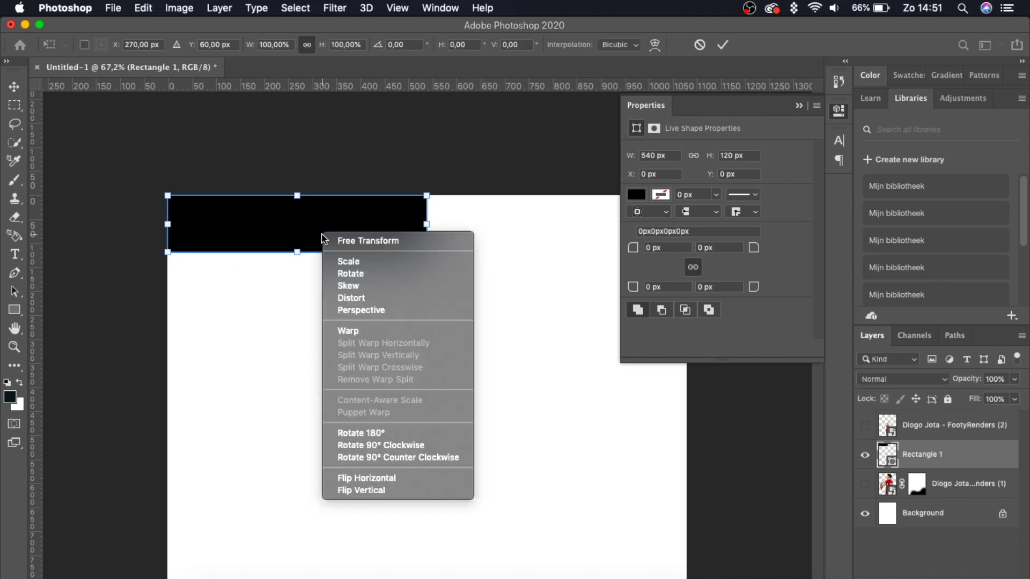
{"action": "left_click", "coordinate": [361, 311]}
{"action": "mouse_move", "coordinate": [427, 253]}
{"action": "left_mouse_down"}
{"action": "mouse_move", "coordinate": [430, 264]}
{"action": "mouse_move", "coordinate": [428, 253]}
{"action": "left_mouse_up"}
{"action": "left_click_drag", "start_coordinate": [167, 253], "coordinate": [162, 342]}
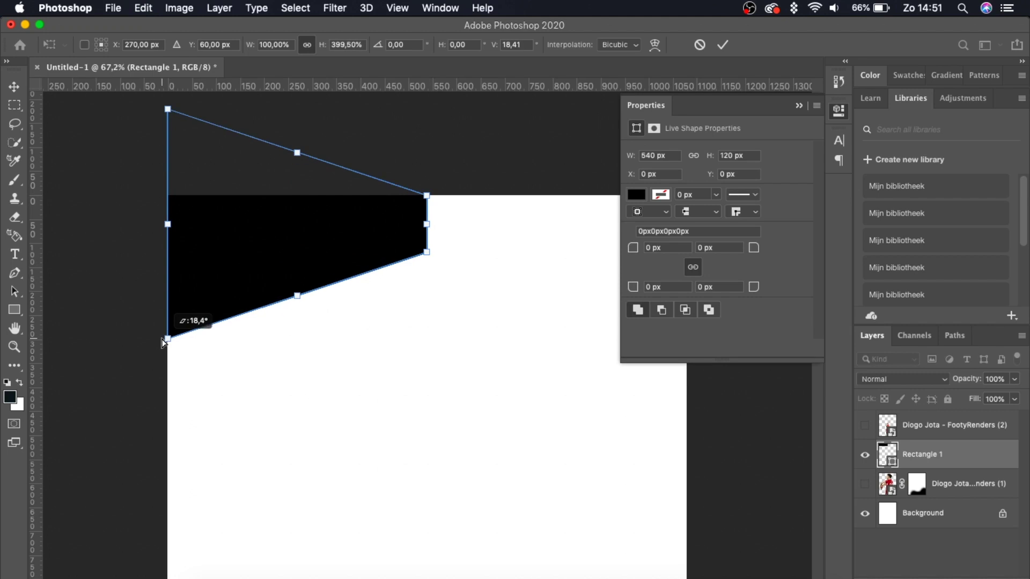
{"action": "key", "text": "Return"}
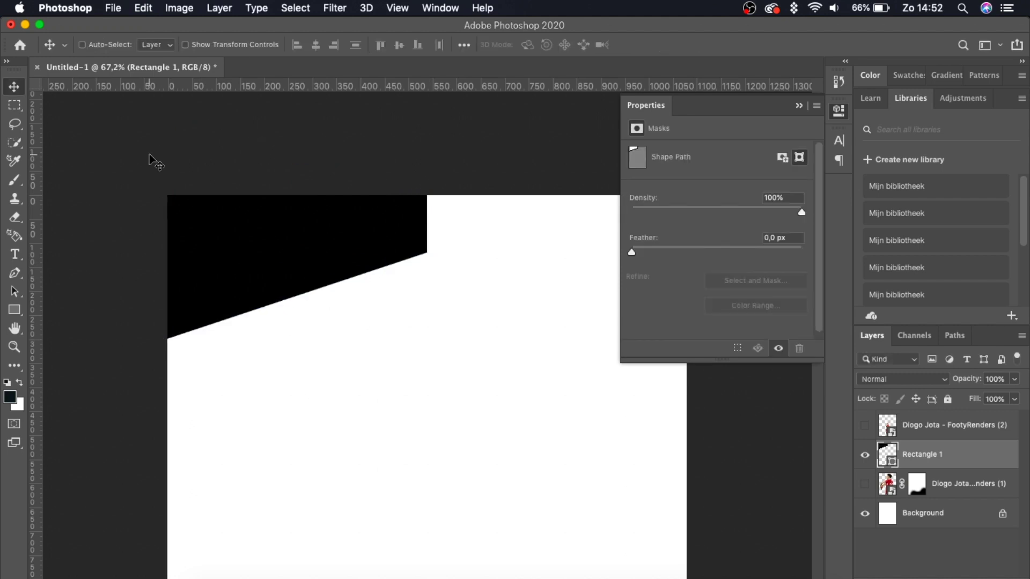
Duplicate the sloped shape, flip the copy horizontally and place it against the original on the canvas's right half.
{"action": "key", "text": "super+j"}
{"action": "key", "text": "super+t"}
{"action": "right_click", "coordinate": [251, 262]}
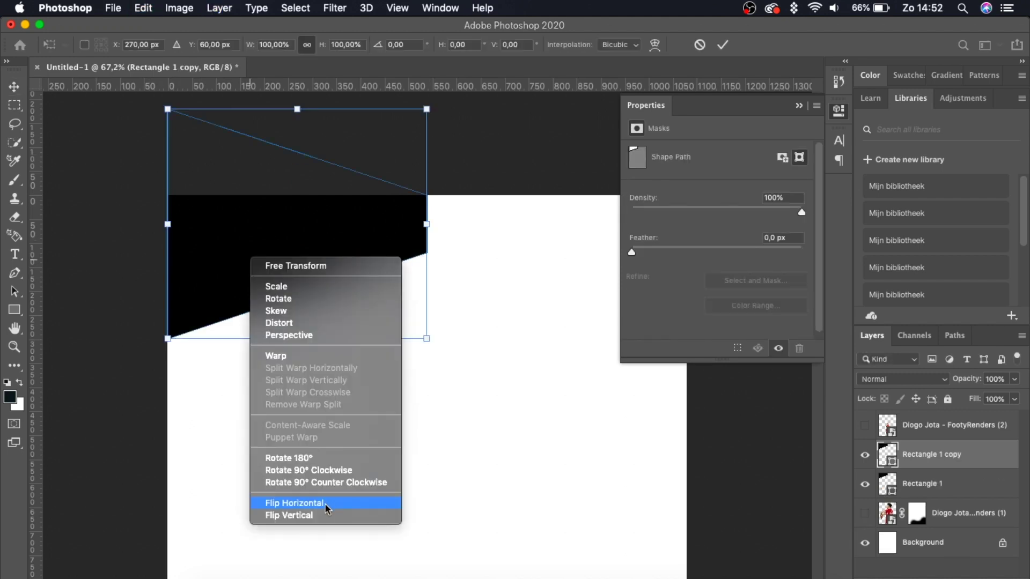
{"action": "left_click", "coordinate": [327, 514]}
{"action": "left_click_drag", "start_coordinate": [359, 252], "coordinate": [619, 252]}
{"action": "key", "text": "Return"}
Convert the two mirrored black shapes into a single smart object.
{"action": "left_click", "coordinate": [963, 483], "text": "shift"}
{"action": "right_click", "coordinate": [963, 473]}
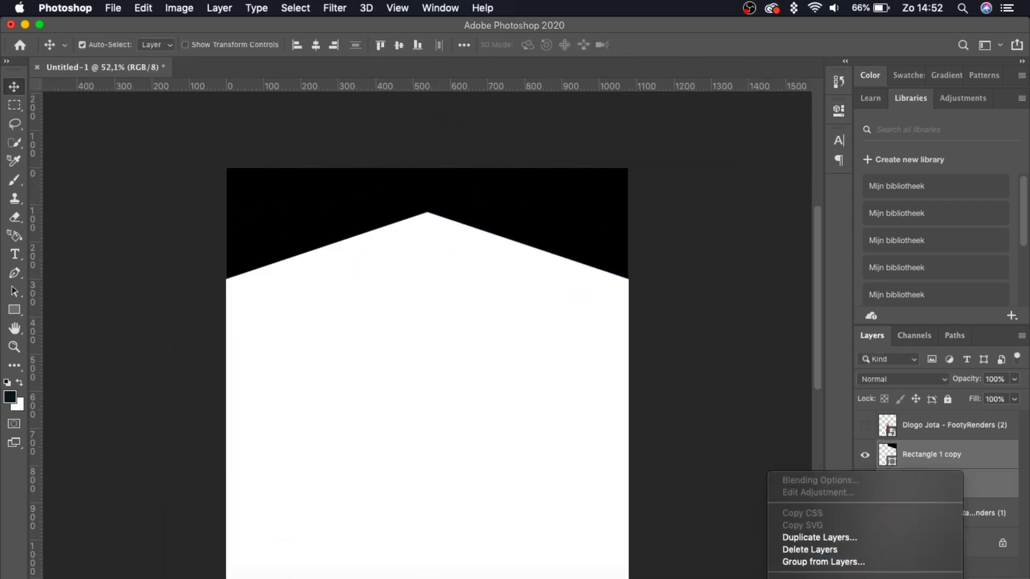
{"action": "scroll", "coordinate": [894, 522], "scroll_direction": "down", "scroll_amount": 5}
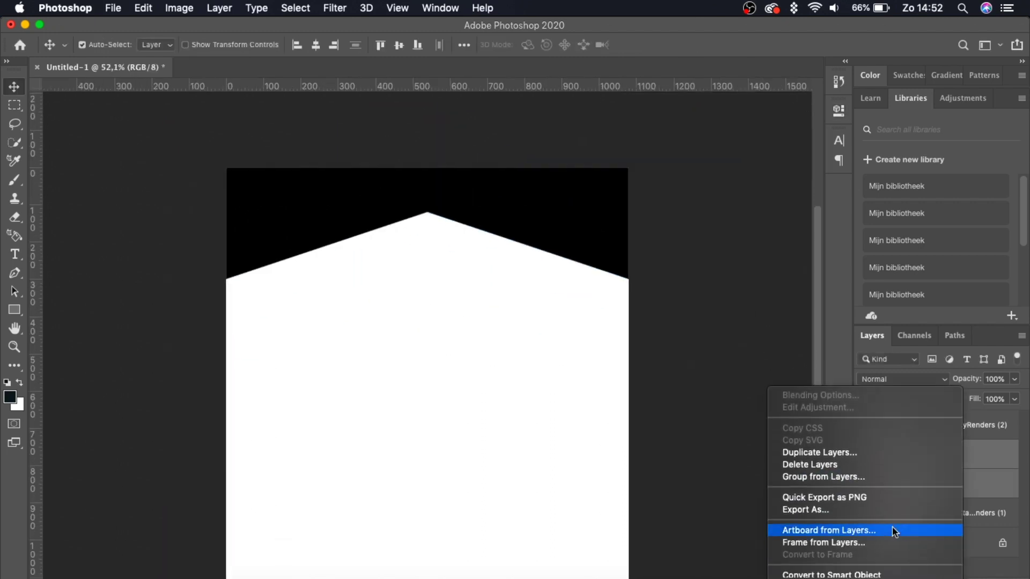
{"action": "left_click", "coordinate": [837, 511]}
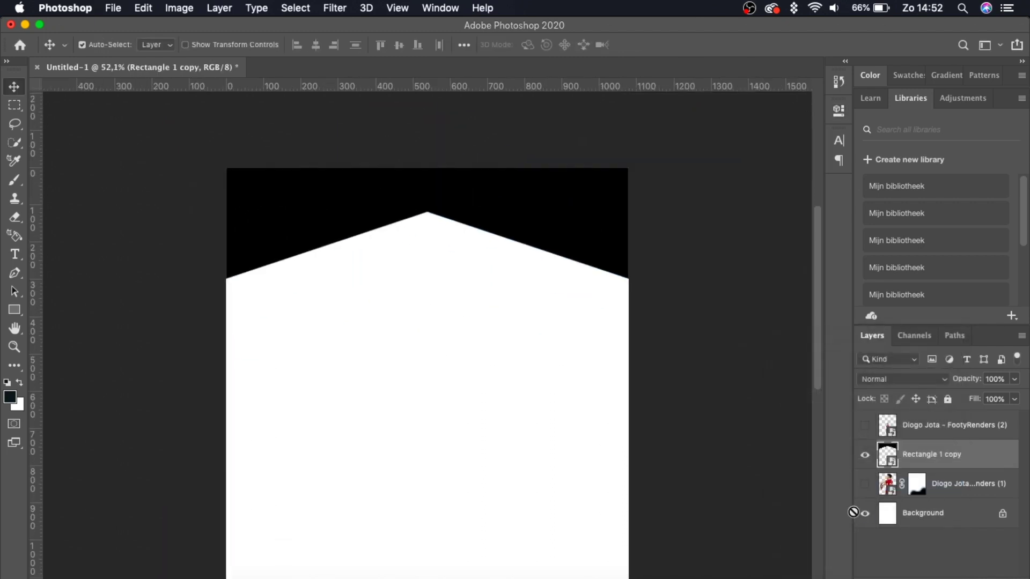
Stack three copies of the bow-tie shape down the canvas, each meeting the previous one at the side edges.
{"action": "key", "text": "super+j"}
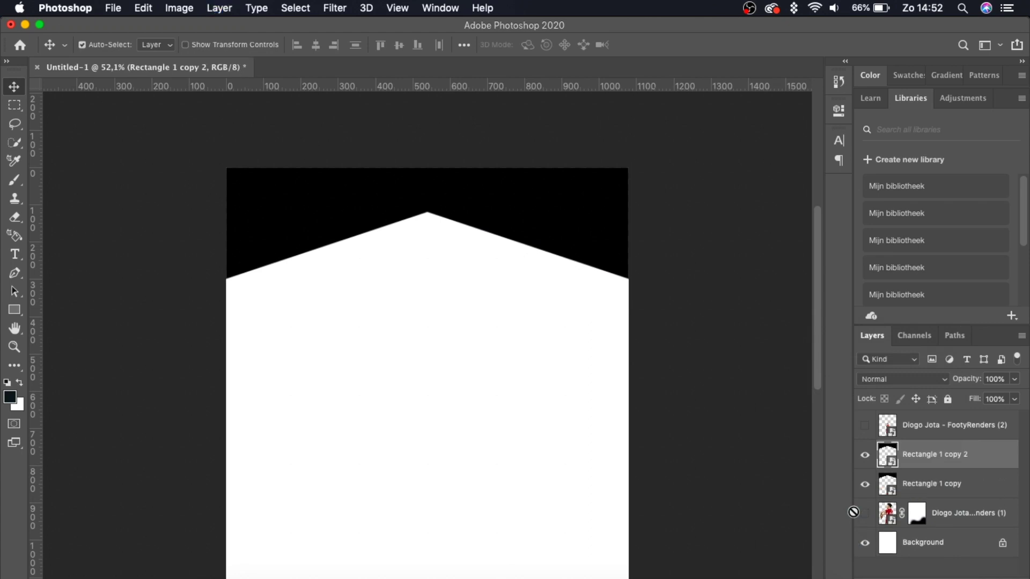
{"action": "key", "text": "super+t"}
{"action": "left_click_drag", "start_coordinate": [543, 181], "coordinate": [543, 363]}
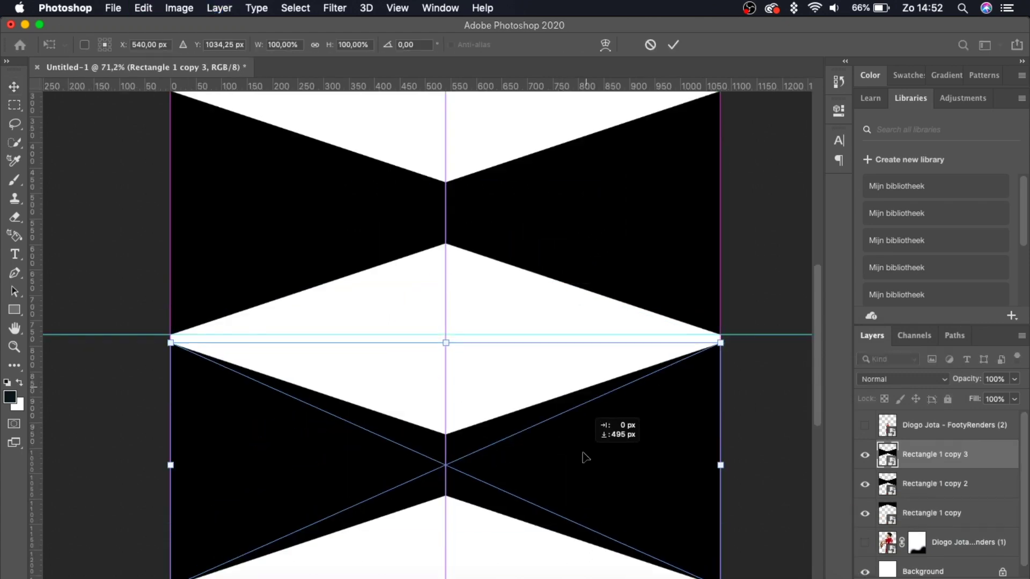
{"action": "key", "text": "Return"}
{"action": "scroll", "coordinate": [586, 454], "scroll_direction": "down", "scroll_amount": 3}
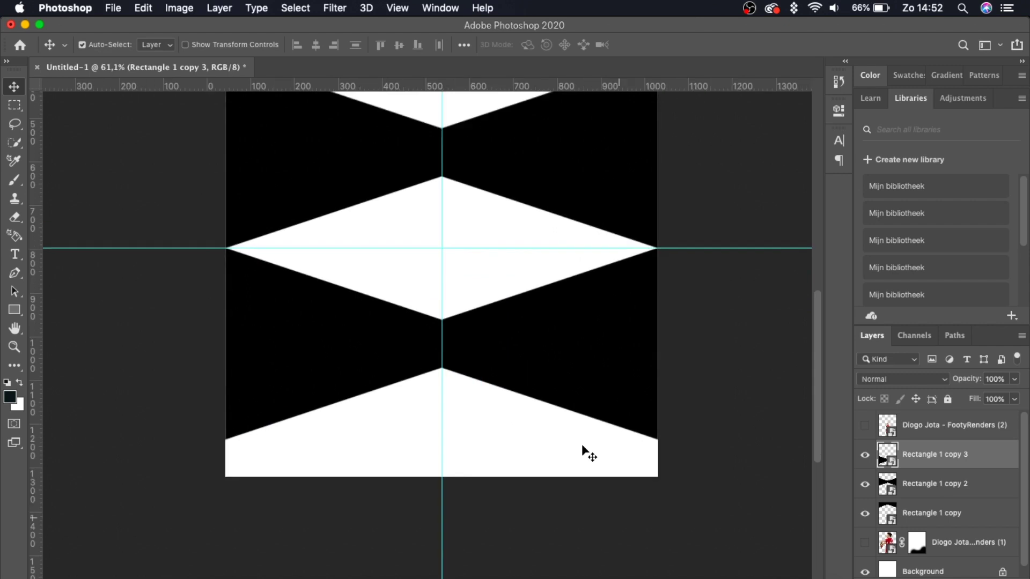
{"action": "key", "text": "super+alt+t"}
{"action": "left_click_drag", "start_coordinate": [537, 445], "coordinate": [534, 571]}
{"action": "key", "text": "Return"}
Move the four stacked bow-tie shapes upward together and convert them into one smart object.
{"action": "left_click", "coordinate": [933, 542]}
{"action": "left_click", "coordinate": [932, 454], "text": "shift"}
{"action": "key", "text": "super+t"}
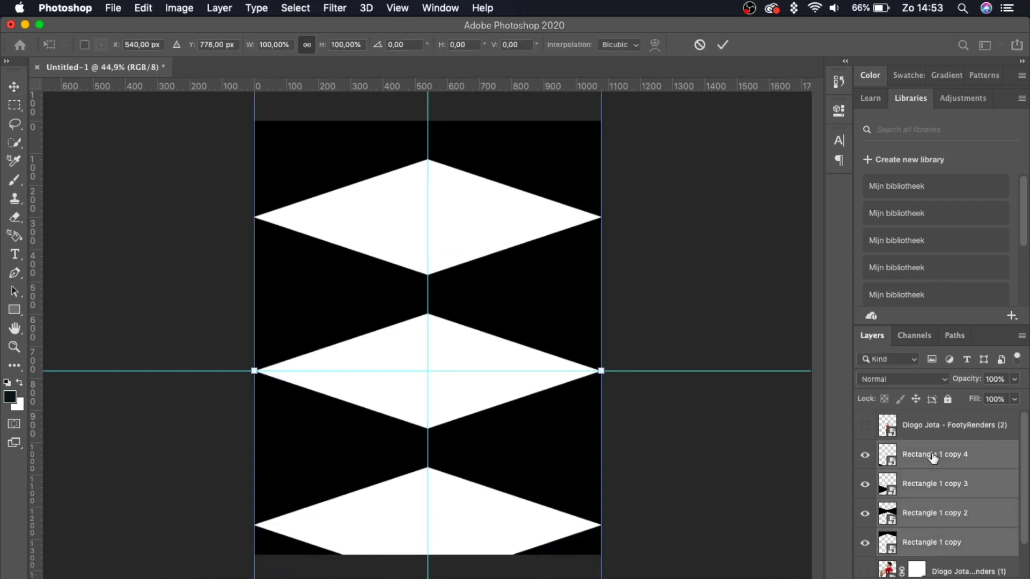
{"action": "left_click_drag", "start_coordinate": [554, 441], "coordinate": [554, 408]}
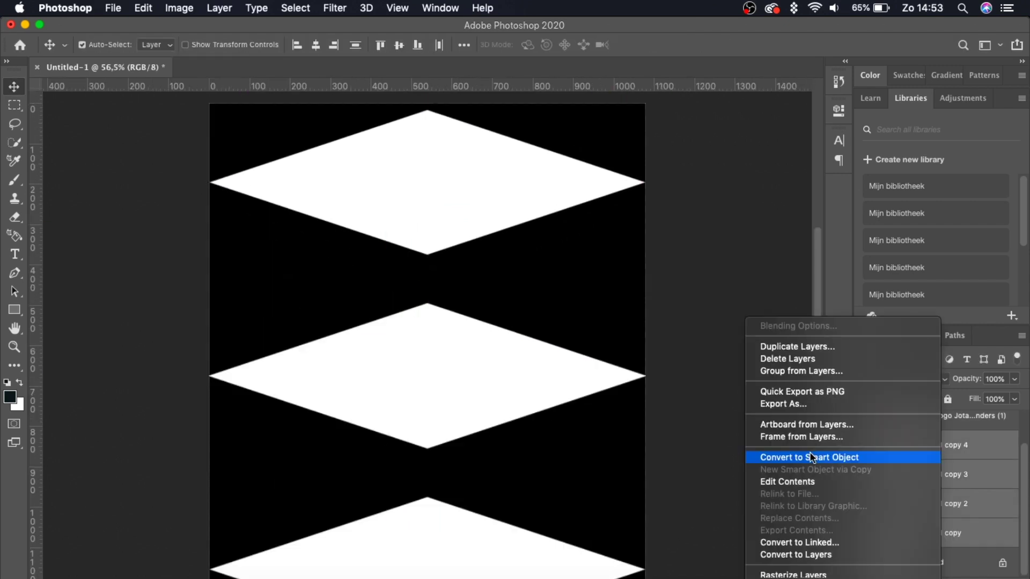
{"action": "left_click", "coordinate": [813, 458]}
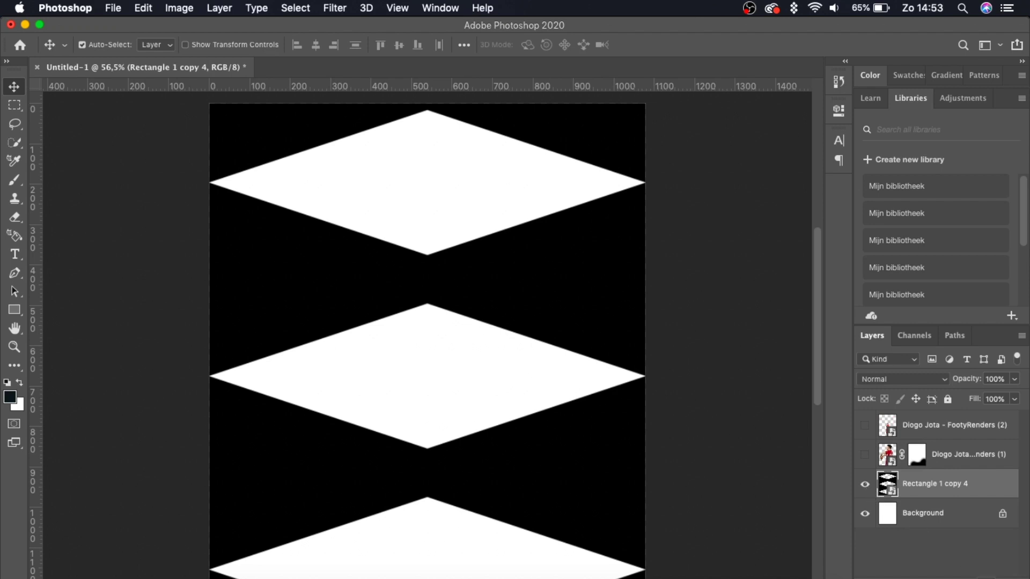
Draw a black 1080 × 1350 px rectangle over the canvas and scale it down about its centre to leave a border.
{"action": "left_click", "coordinate": [24, 311]}
{"action": "left_click", "coordinate": [210, 104]}
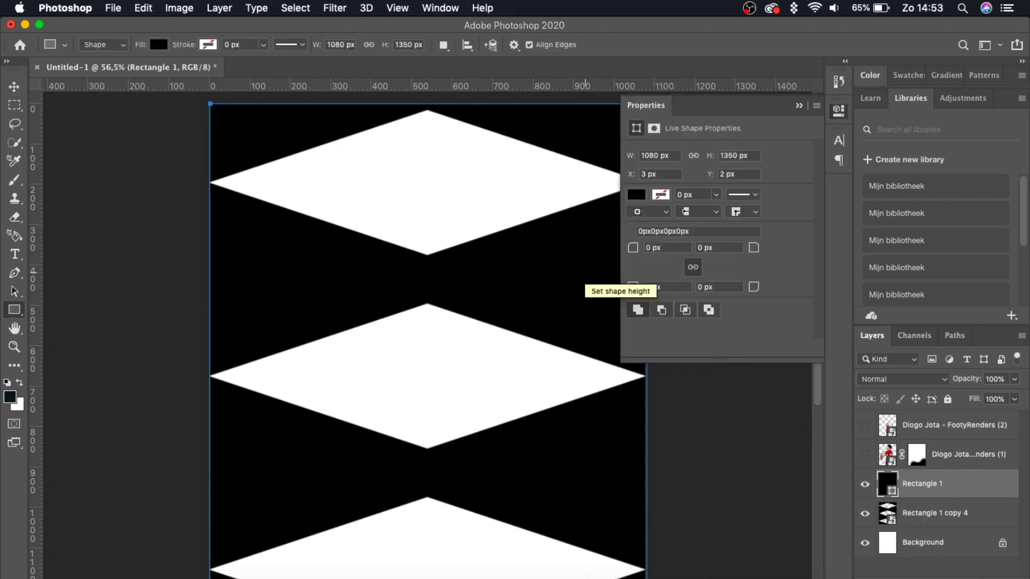
{"action": "left_click", "coordinate": [799, 105]}
{"action": "key", "text": "super+t"}
{"action": "left_click_drag", "start_coordinate": [646, 104], "coordinate": [611, 158]}
{"action": "key", "text": "Return"}
Load the bow-tie pattern layer's outline as a selection and add an empty layer above the inner rectangle.
{"action": "scroll", "coordinate": [680, 292], "scroll_direction": "down", "scroll_amount": 4}
{"action": "scroll", "coordinate": [681, 291], "scroll_direction": "up", "scroll_amount": 2}
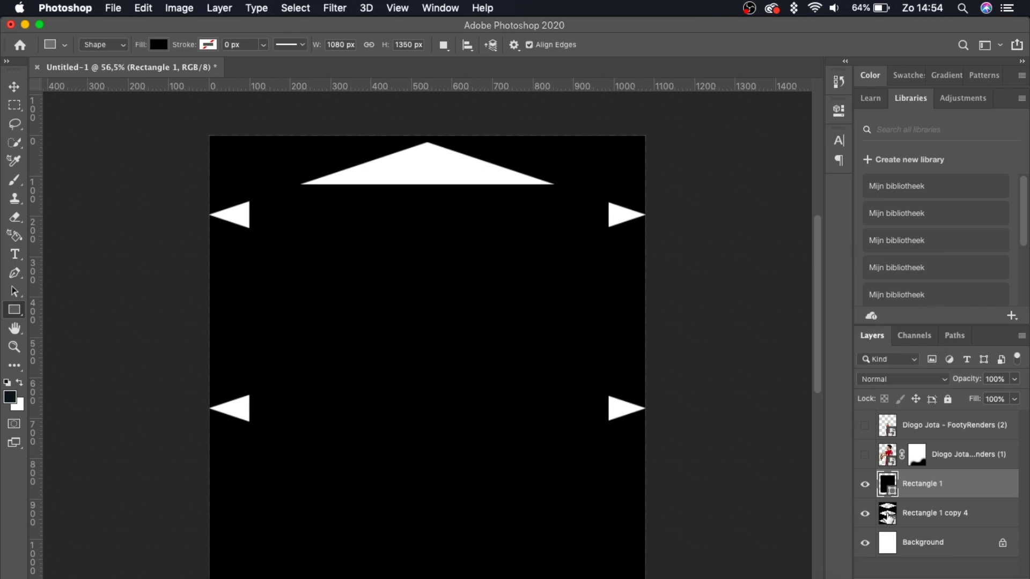
{"action": "scroll", "coordinate": [747, 487], "scroll_direction": "down", "scroll_amount": 5}
{"action": "scroll", "coordinate": [677, 463], "scroll_direction": "up", "scroll_amount": 3}
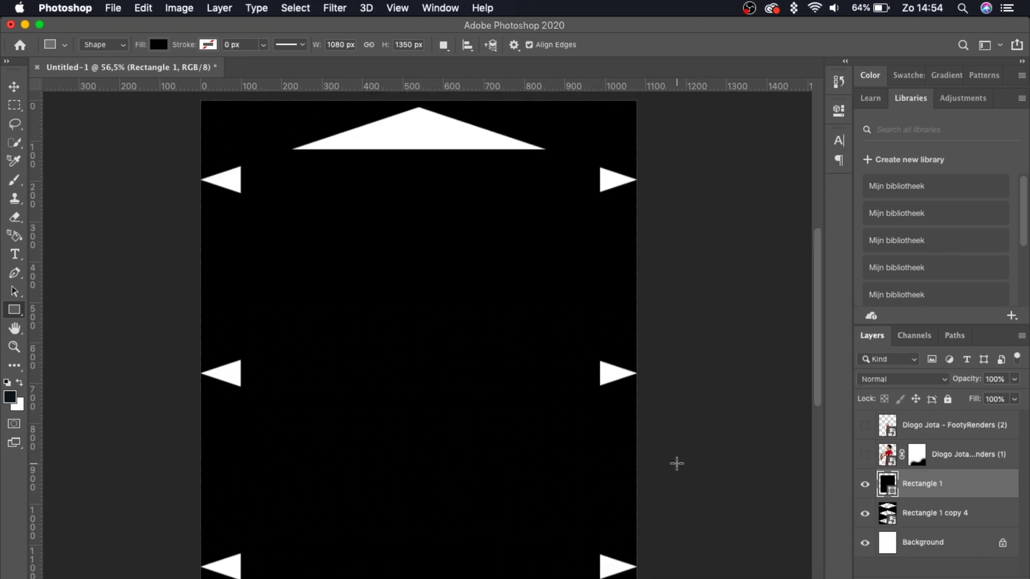
{"action": "left_click", "coordinate": [892, 523], "text": "super"}
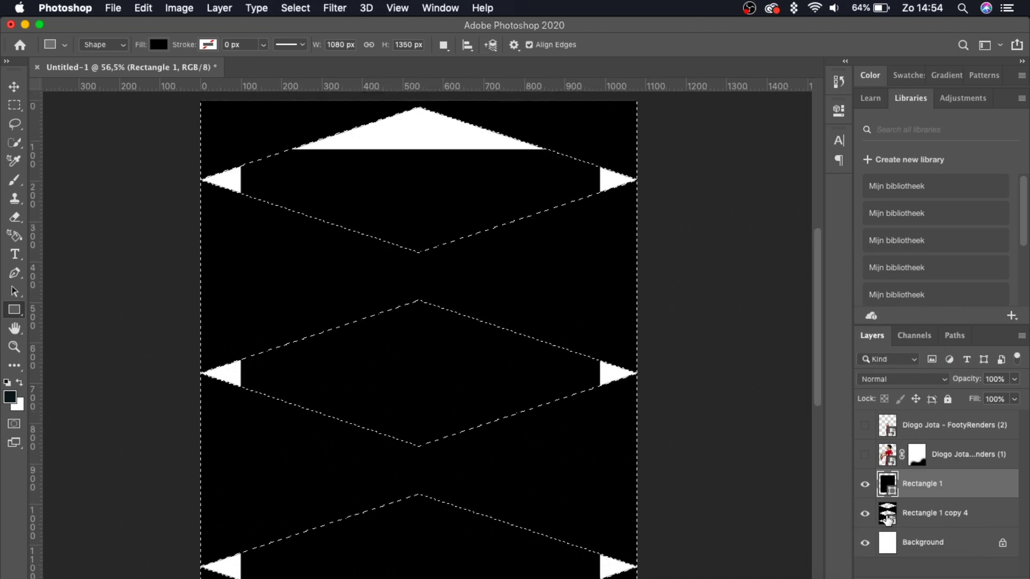
{"action": "key", "text": "super+shift+alt+n"}
Fill the selection with white on the new layer, deselect, and clip that layer to the inner rectangle.
{"action": "key", "text": "m"}
{"action": "right_click", "coordinate": [219, 262]}
{"action": "left_click", "coordinate": [239, 442]}
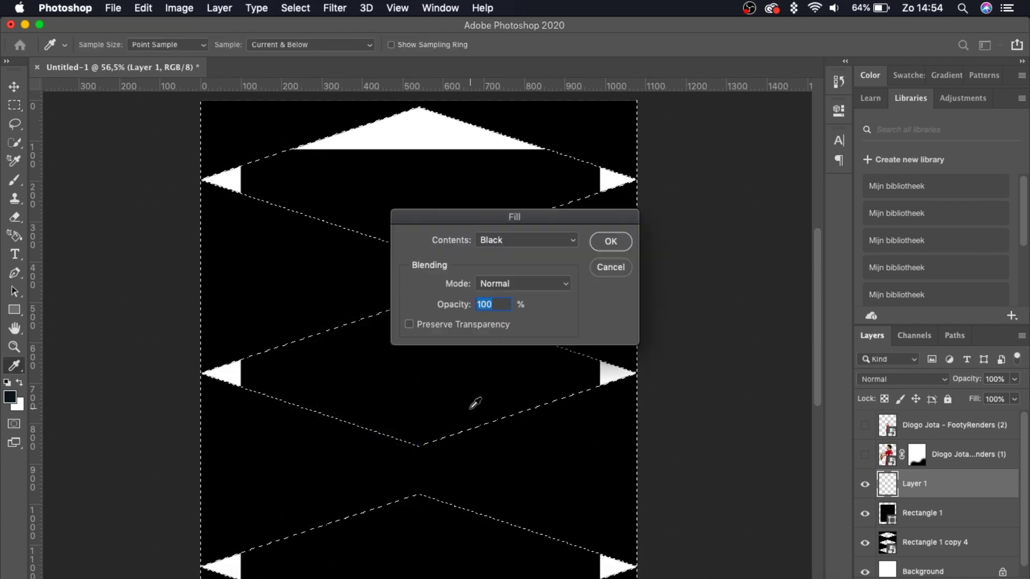
{"action": "left_click", "coordinate": [490, 242]}
{"action": "left_click", "coordinate": [493, 262]}
{"action": "key", "text": "Return"}
{"action": "key", "text": "super+d"}
{"action": "left_click", "coordinate": [922, 498], "text": "alt"}
{"action": "key", "text": "super+0"}
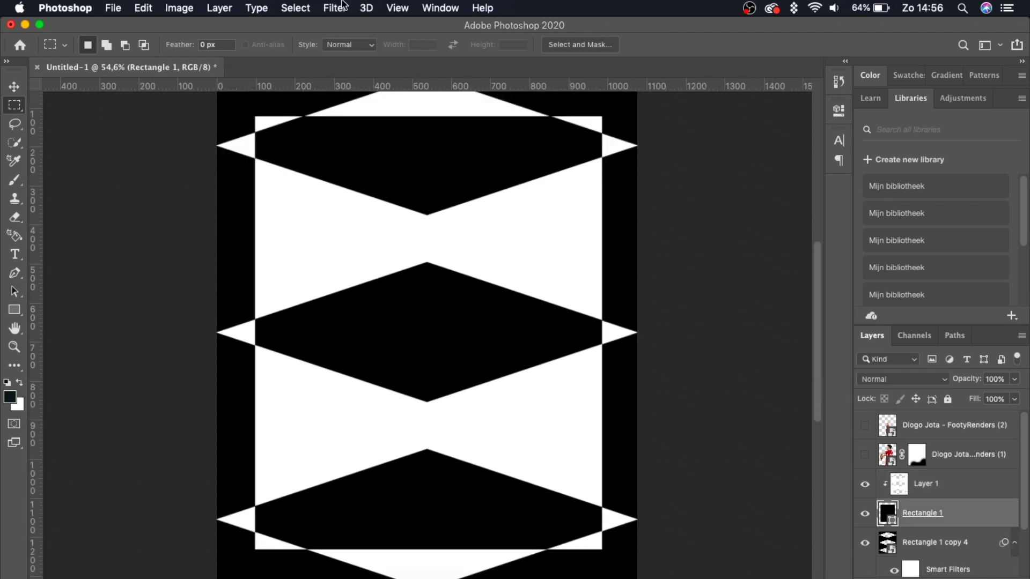
Try displacing the inner rectangle with the shutterstock_248408137.psd displacement map.
{"action": "left_click", "coordinate": [338, 8]}
{"action": "mouse_move", "coordinate": [483, 206]}
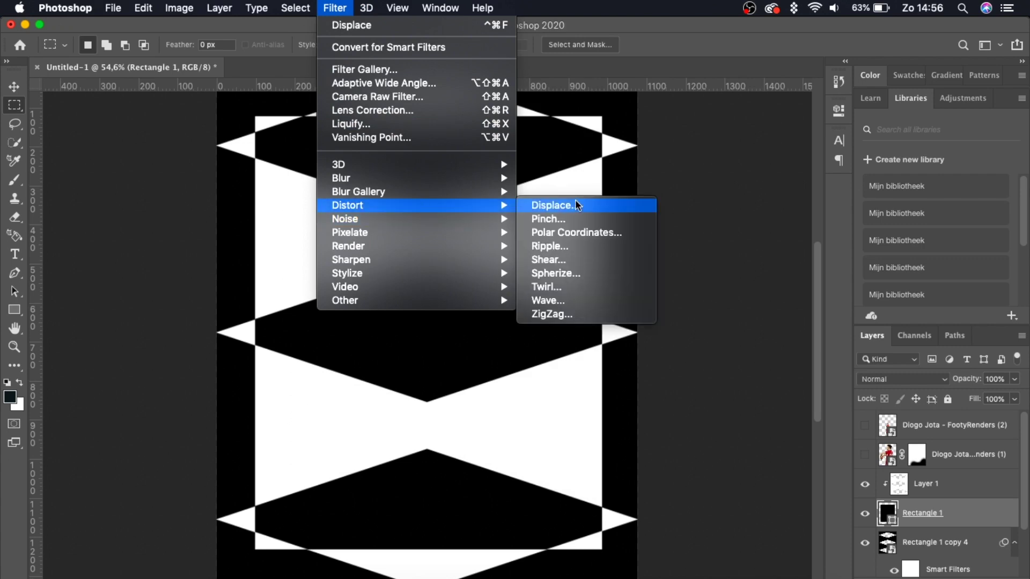
{"action": "left_click", "coordinate": [576, 201]}
{"action": "left_click", "coordinate": [608, 221]}
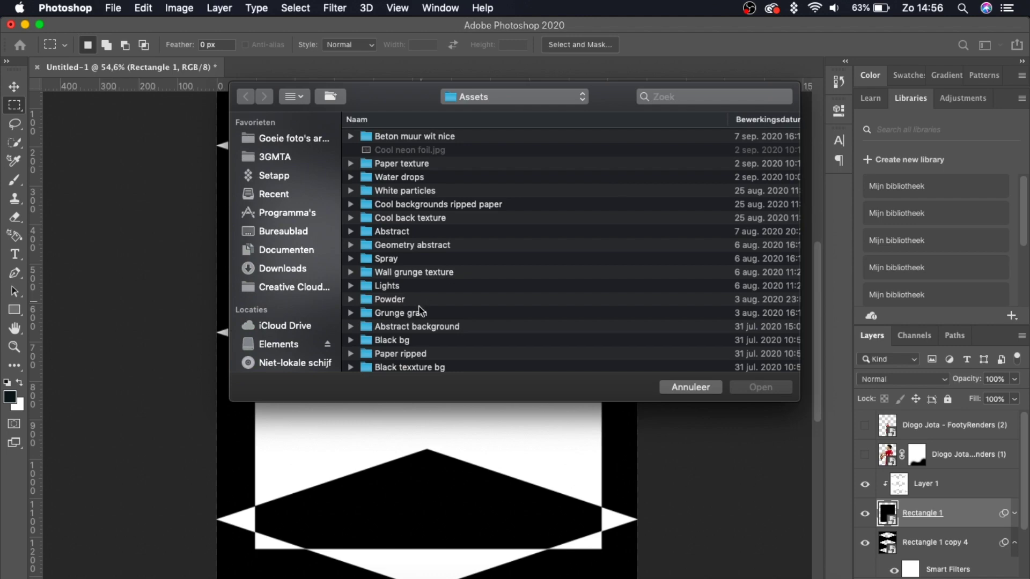
{"action": "scroll", "coordinate": [421, 311], "scroll_direction": "down", "scroll_amount": 15}
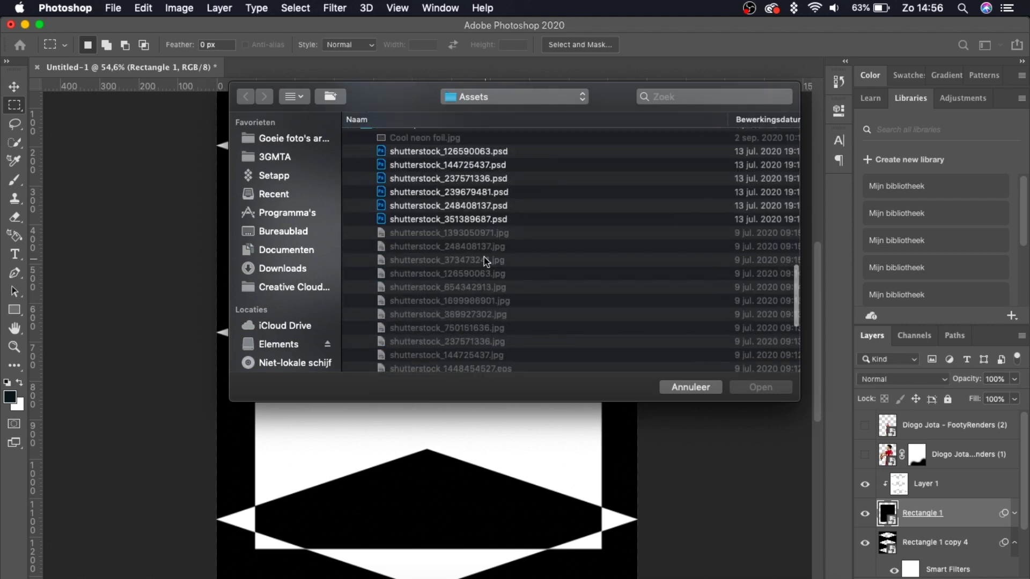
{"action": "left_click", "coordinate": [428, 220]}
{"action": "left_click", "coordinate": [494, 207]}
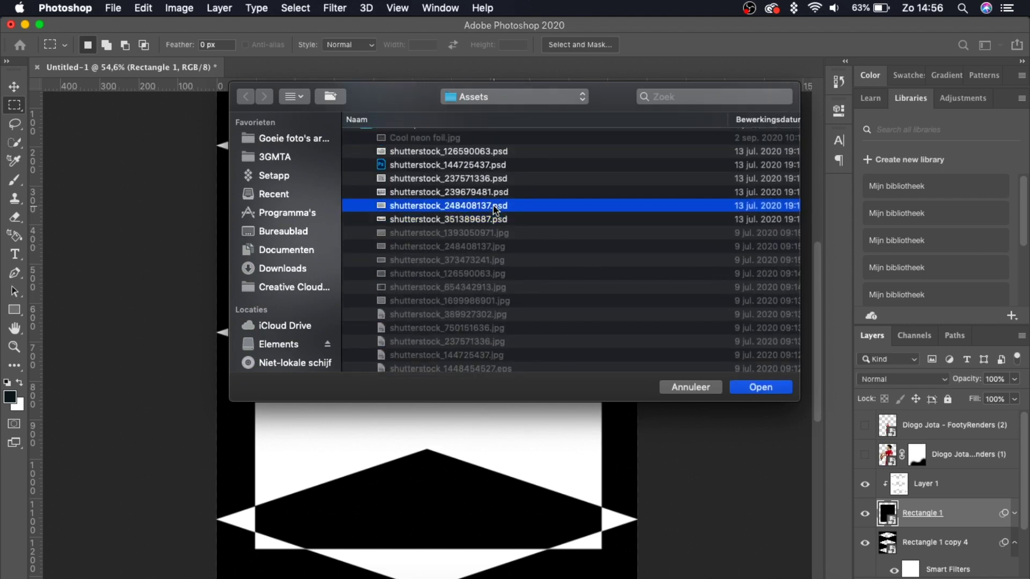
{"action": "left_click", "coordinate": [750, 388]}
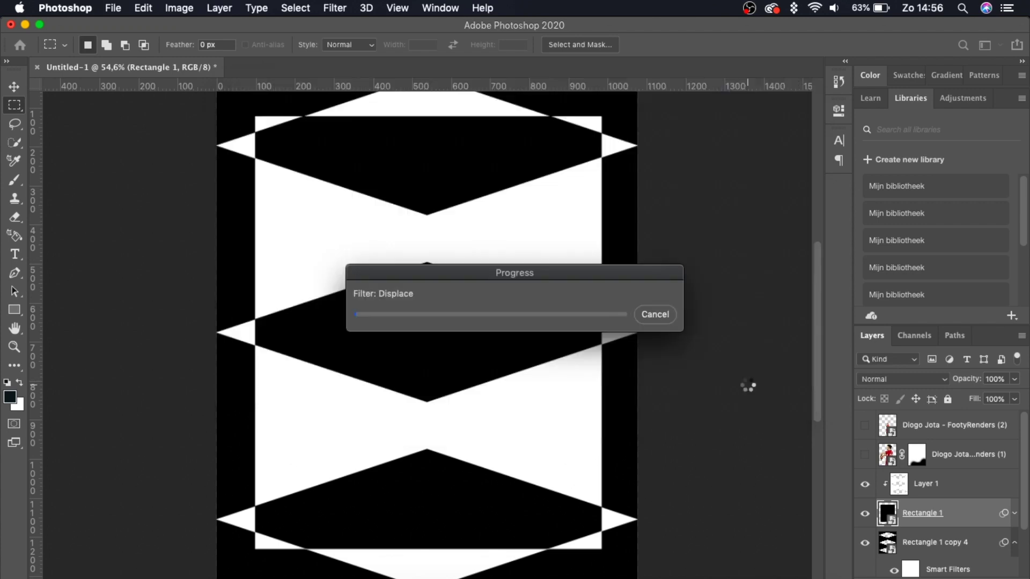
{"action": "key", "text": "super+z"}
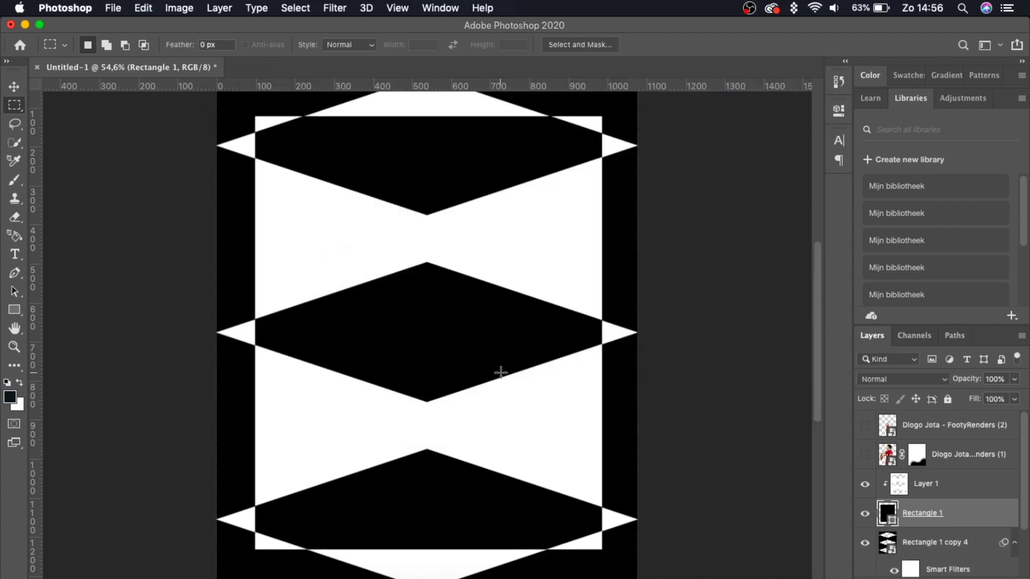
Roughen the inner rectangle's edges with Displace at horizontal and vertical scale 10, stretched to fit with repeated edge pixels.
{"action": "left_click", "coordinate": [345, 5]}
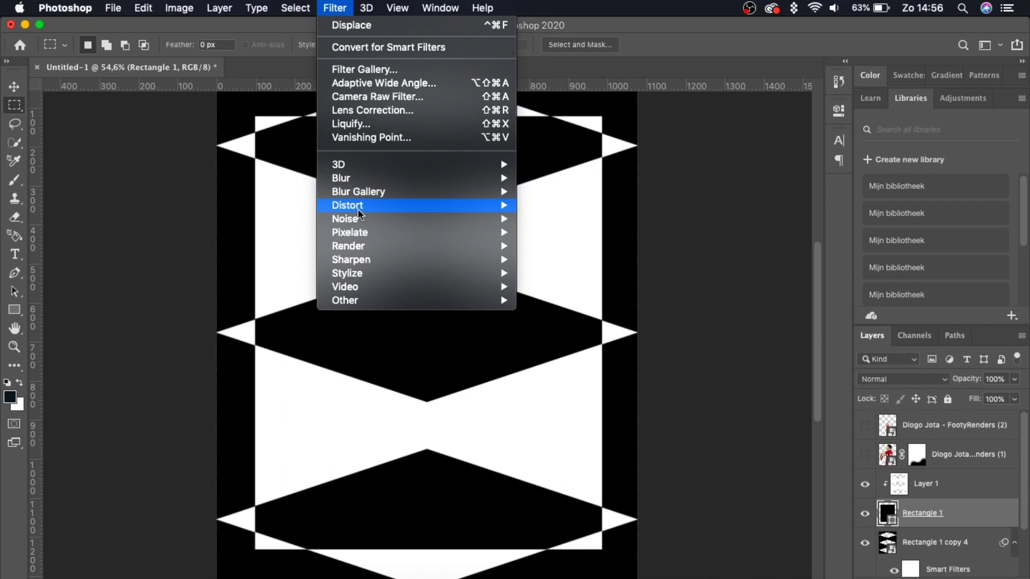
{"action": "left_click", "coordinate": [536, 204]}
{"action": "left_click", "coordinate": [598, 222]}
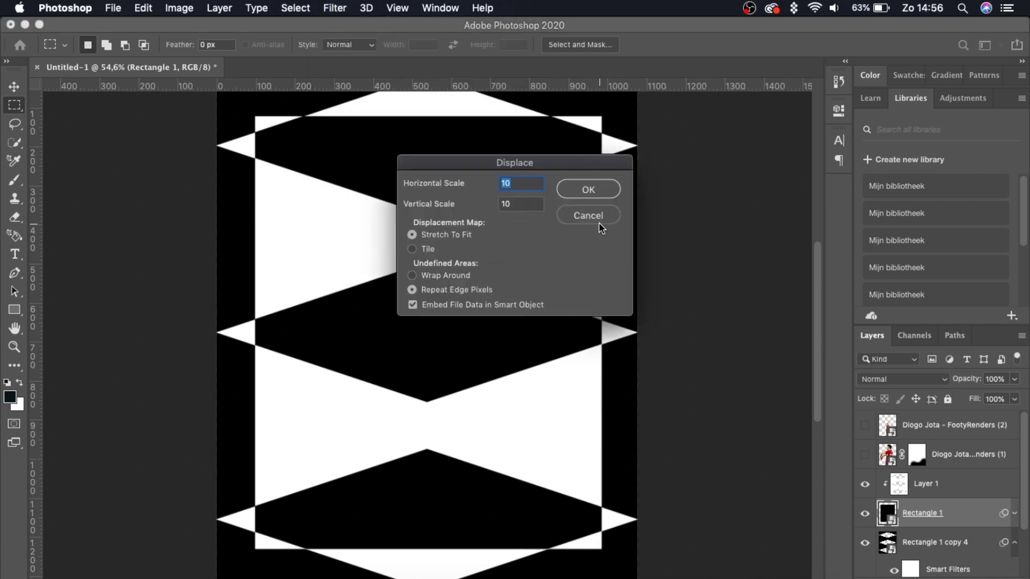
{"action": "left_click", "coordinate": [585, 191]}
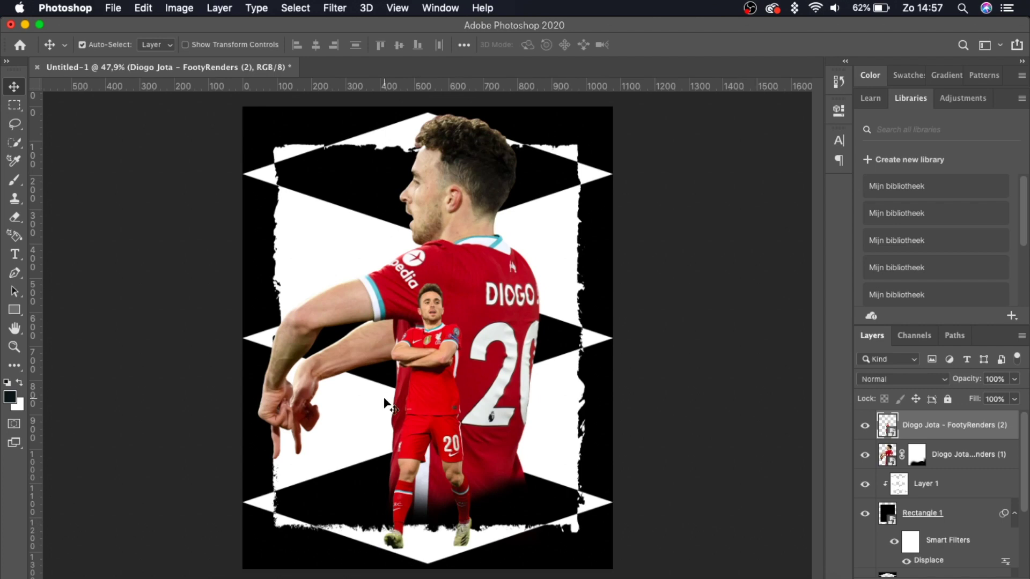
Add an Exposure adjustment layer above the full-body render, lower its exposure to near black and invert its mask.
{"action": "scroll", "coordinate": [487, 398], "scroll_direction": "up", "scroll_amount": 3}
{"action": "scroll", "coordinate": [487, 398], "scroll_direction": "down", "scroll_amount": 3}
{"action": "scroll", "coordinate": [451, 379], "scroll_direction": "up", "scroll_amount": 2}
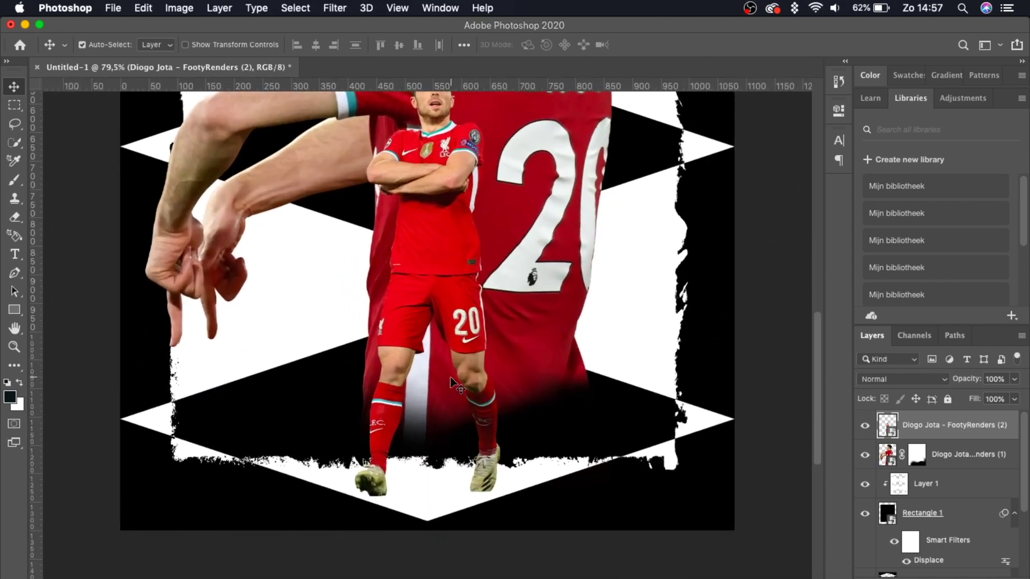
{"action": "left_click", "coordinate": [944, 577]}
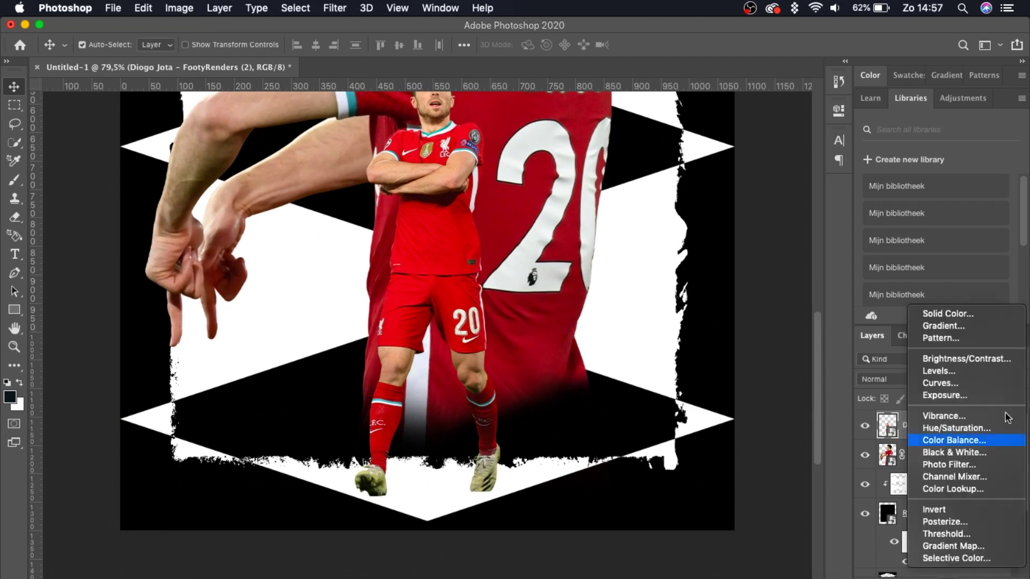
{"action": "left_click", "coordinate": [979, 395]}
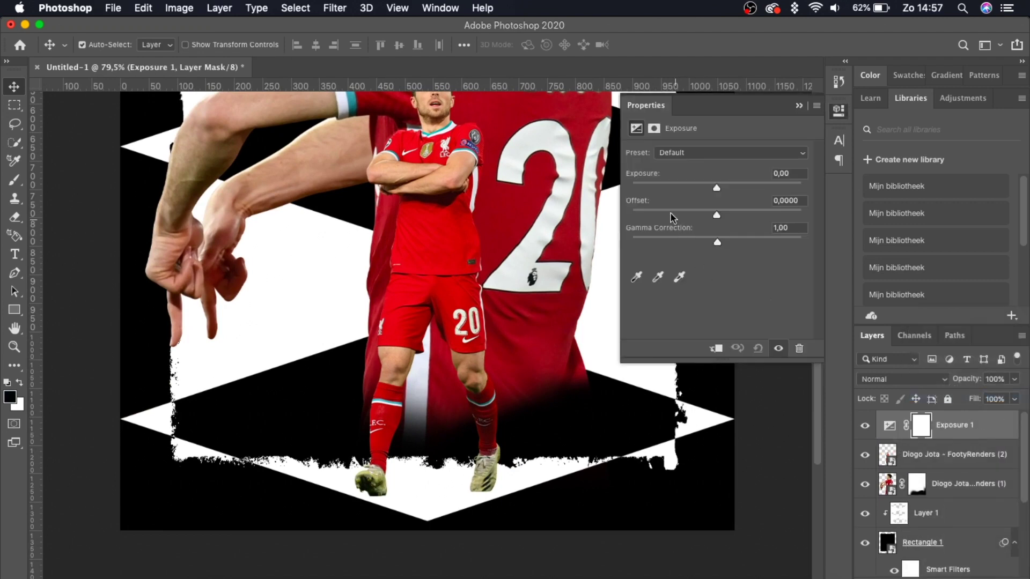
{"action": "left_click", "coordinate": [647, 184]}
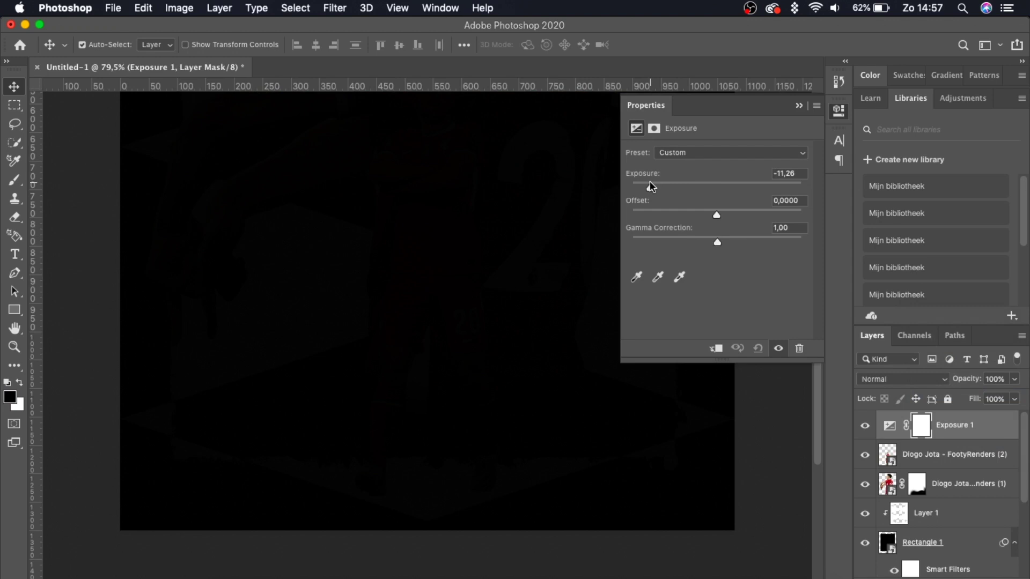
{"action": "left_click", "coordinate": [799, 105]}
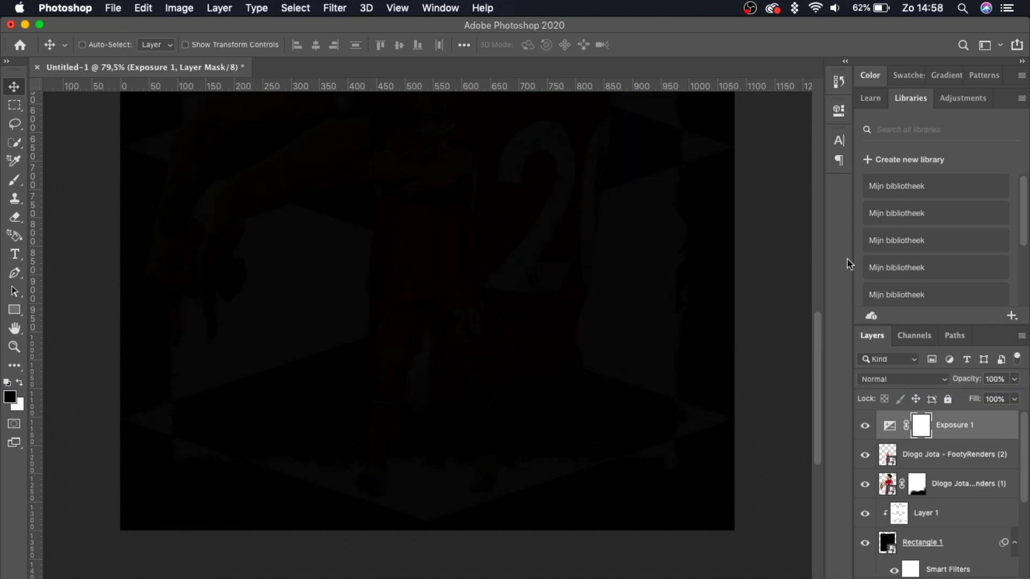
{"action": "key", "text": "super+i"}
Flatten the soft round brush into a thin horizontal ellipse and switch the painting colour to white.
{"action": "left_click", "coordinate": [15, 182]}
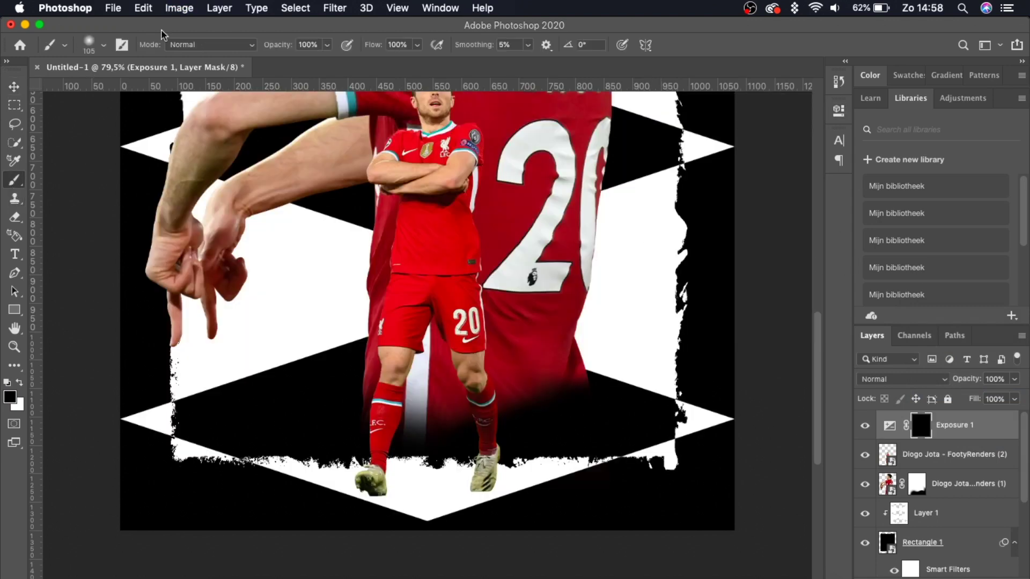
{"action": "left_click", "coordinate": [105, 45]}
{"action": "left_click_drag", "start_coordinate": [45, 112], "coordinate": [45, 97]}
{"action": "key", "text": "Return"}
{"action": "scroll", "coordinate": [429, 402], "scroll_direction": "up", "scroll_amount": 5}
{"action": "key", "text": "x"}
Try painting a dark contact shadow under each shoe on the Exposure mask.
{"action": "scroll", "coordinate": [347, 525], "scroll_direction": "down", "scroll_amount": 5}
{"action": "left_click", "coordinate": [336, 444]}
{"action": "left_click", "coordinate": [549, 437]}
{"action": "scroll", "coordinate": [573, 491], "scroll_direction": "down", "scroll_amount": 5}
{"action": "scroll", "coordinate": [433, 534], "scroll_direction": "up", "scroll_amount": 7}
{"action": "key", "text": "super+z"}
{"action": "key", "text": "super+z"}
Paint a tight dark contact shadow directly beneath each shoe through the Exposure mask.
{"action": "left_click", "coordinate": [330, 460]}
{"action": "left_click", "coordinate": [608, 450]}
{"action": "key", "text": "super+z"}
{"action": "left_click", "coordinate": [610, 444]}
Set the elliptical brush to 300 px with 20% flow and add a wider, softer shadow beneath the feet.
{"action": "left_click", "coordinate": [103, 45]}
{"action": "left_click", "coordinate": [153, 85]}
{"action": "left_click_drag", "start_coordinate": [154, 88], "coordinate": [147, 88]}
{"action": "key", "text": "Return"}
{"action": "key", "text": "shift+2"}
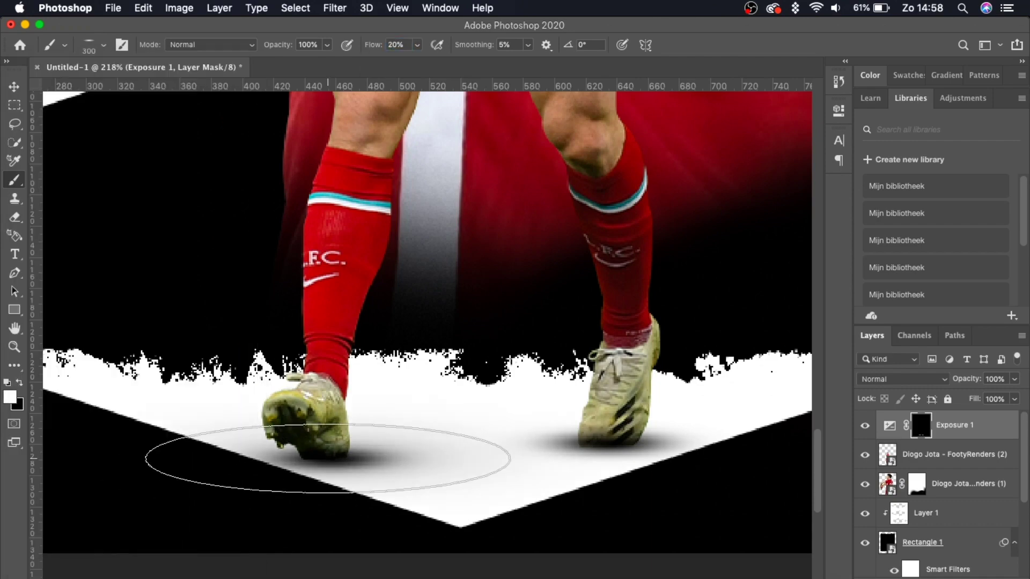
{"action": "scroll", "coordinate": [419, 457], "scroll_direction": "down", "scroll_amount": 2}
{"action": "scroll", "coordinate": [587, 459], "scroll_direction": "down", "scroll_amount": 8}
Add an empty layer between the two player renders and choose a rough paint-textured brush.
{"action": "key", "text": "v"}
{"action": "left_click", "coordinate": [529, 371]}
{"action": "key", "text": "super+shift+alt+n"}
{"action": "scroll", "coordinate": [455, 309], "scroll_direction": "up", "scroll_amount": 6}
{"action": "scroll", "coordinate": [456, 309], "scroll_direction": "down", "scroll_amount": 5}
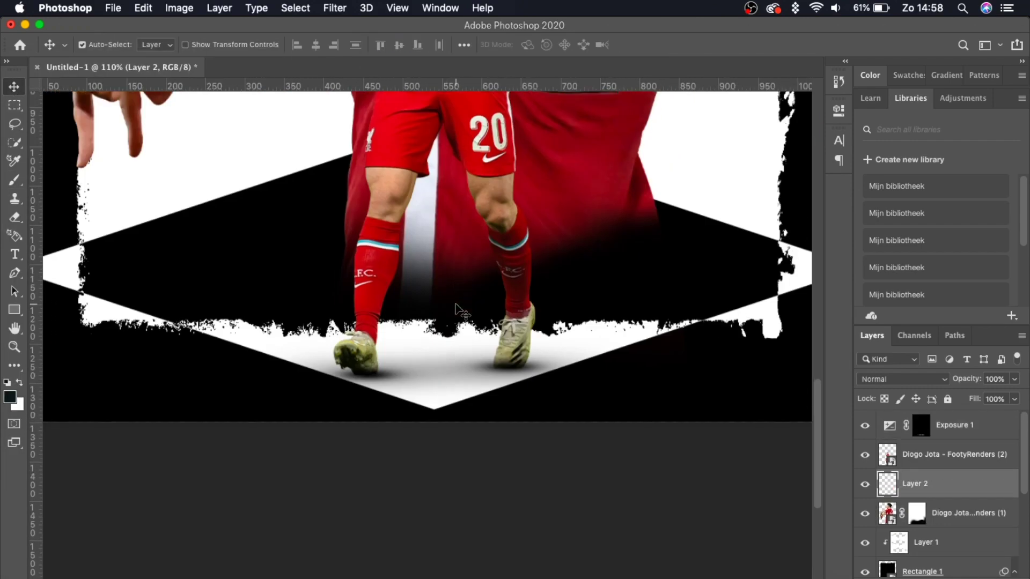
{"action": "left_click", "coordinate": [15, 182]}
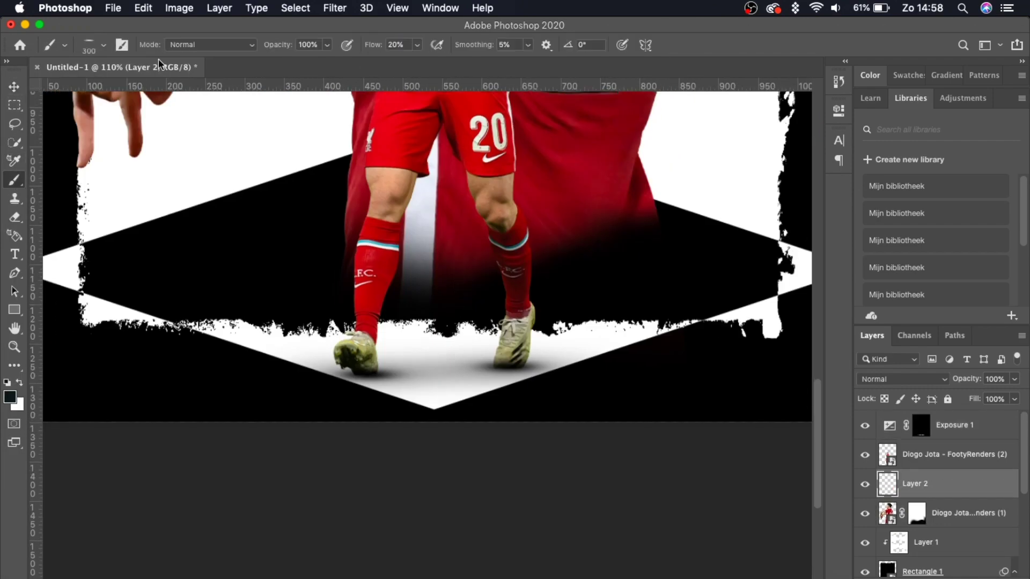
{"action": "left_click", "coordinate": [103, 47]}
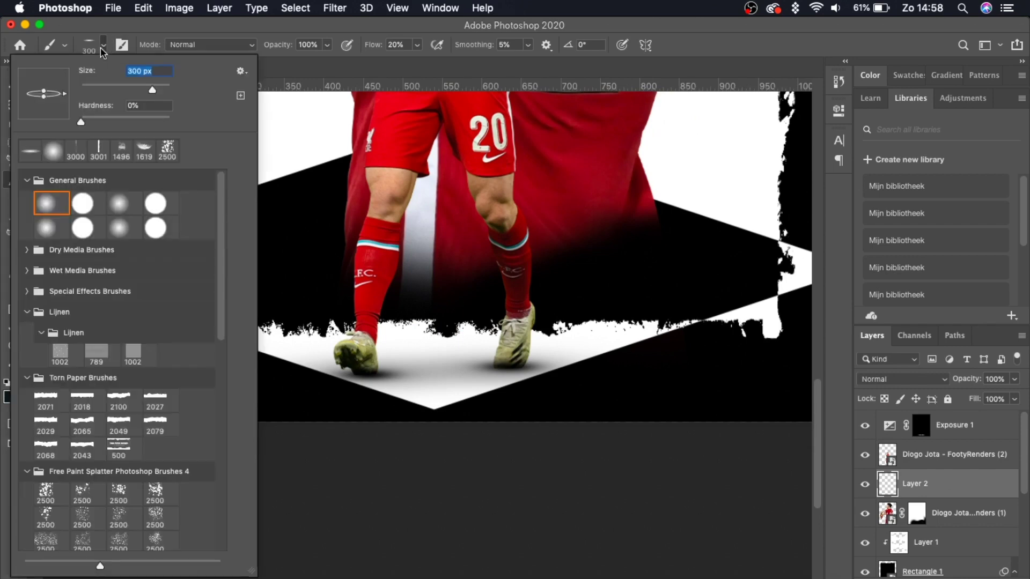
{"action": "double_click", "coordinate": [100, 417]}
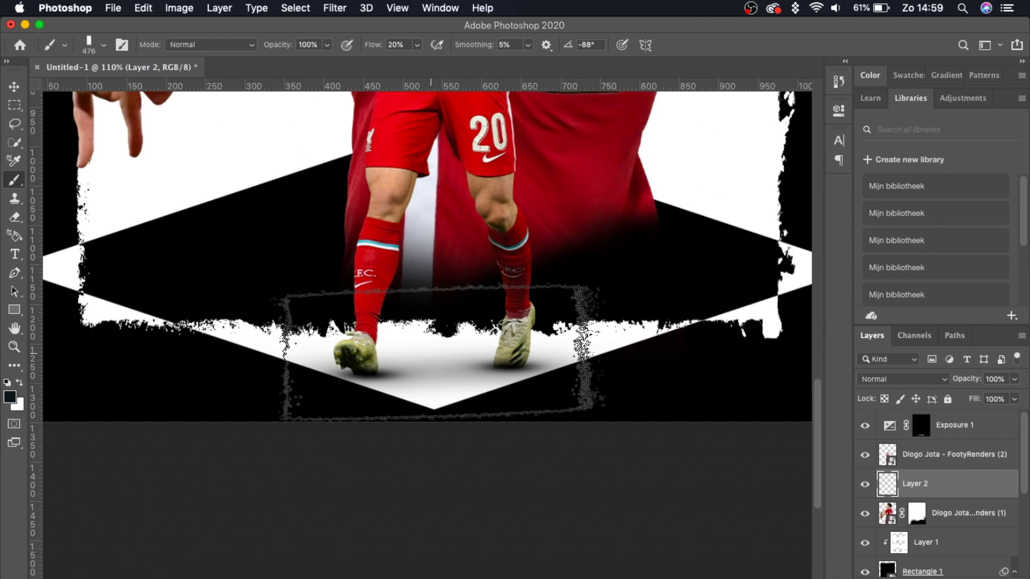
Stamp a white grainy paint texture beneath the feet on the new layer at 100% flow.
{"action": "left_click", "coordinate": [439, 350]}
{"action": "key", "text": "super+z"}
{"action": "left_click_drag", "start_coordinate": [372, 47], "coordinate": [416, 48]}
{"action": "left_click", "coordinate": [441, 352]}
{"action": "key", "text": "super+z"}
{"action": "key", "text": "x"}
{"action": "left_click", "coordinate": [443, 350]}
{"action": "key", "text": "super+z"}
{"action": "right_click", "coordinate": [61, 115]}
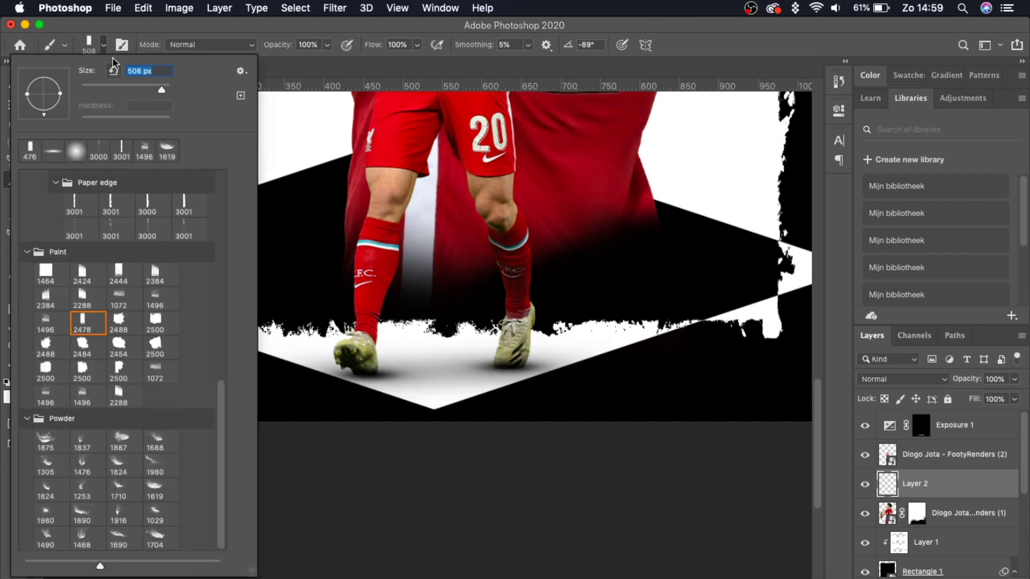
{"action": "key", "text": "Return"}
{"action": "left_click", "coordinate": [430, 347]}
Distort the white paint texture into a floor-like trapezoid under the feet, narrow at the back and wide at the canvas's lower edge.
{"action": "key", "text": "super+t"}
{"action": "right_click", "coordinate": [405, 332]}
{"action": "left_click", "coordinate": [430, 384]}
{"action": "left_click_drag", "start_coordinate": [233, 270], "coordinate": [308, 333]}
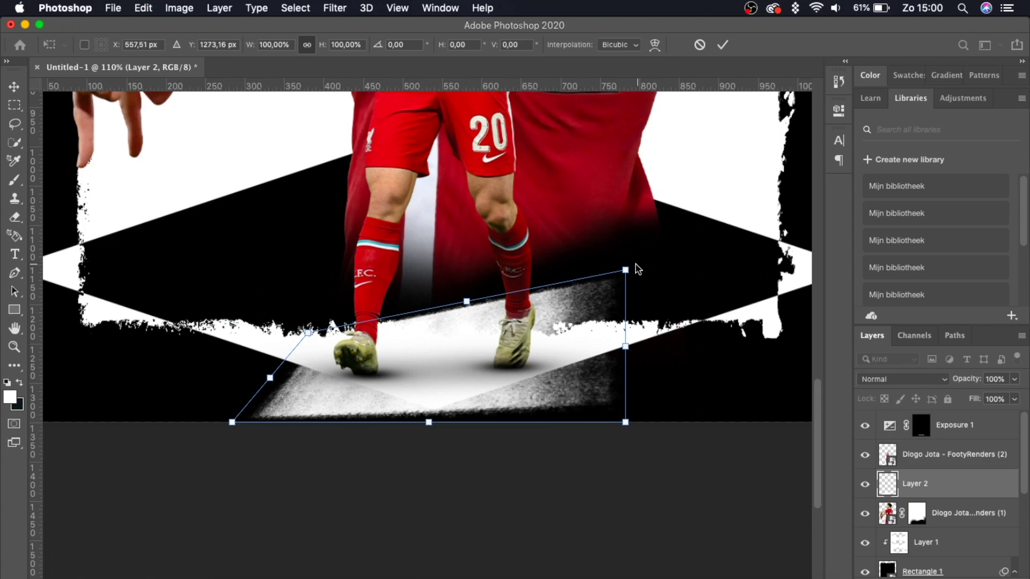
{"action": "left_click_drag", "start_coordinate": [626, 270], "coordinate": [549, 335]}
{"action": "left_click_drag", "start_coordinate": [456, 384], "coordinate": [441, 378]}
{"action": "left_click_drag", "start_coordinate": [217, 416], "coordinate": [201, 433]}
{"action": "left_click_drag", "start_coordinate": [611, 416], "coordinate": [642, 435]}
{"action": "left_click_drag", "start_coordinate": [200, 433], "coordinate": [200, 429]}
{"action": "key", "text": "Return"}
{"action": "scroll", "coordinate": [288, 246], "scroll_direction": "down", "scroll_amount": 3}
{"action": "scroll", "coordinate": [288, 245], "scroll_direction": "up", "scroll_amount": 5}
{"action": "scroll", "coordinate": [288, 245], "scroll_direction": "down", "scroll_amount": 5}
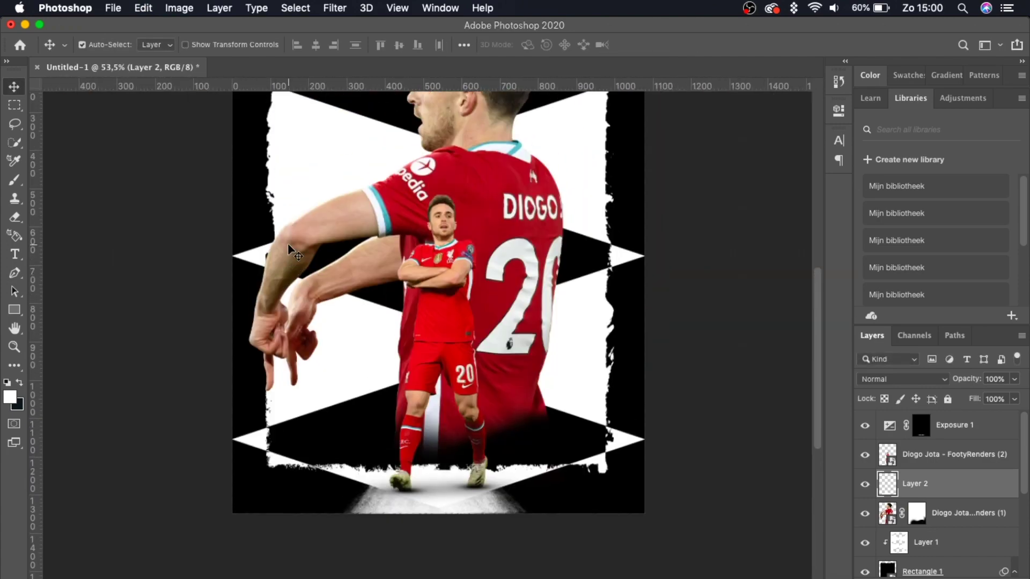
Add a layer above the floor texture with a hide-all mask and brush softly on that mask.
{"action": "scroll", "coordinate": [400, 486], "scroll_direction": "up", "scroll_amount": 5}
{"action": "key", "text": "super+alt+shift+n"}
{"action": "left_click", "coordinate": [15, 181]}
{"action": "left_click", "coordinate": [528, 400]}
{"action": "left_click", "coordinate": [103, 45]}
{"action": "left_click", "coordinate": [99, 151]}
{"action": "key", "text": "Return"}
{"action": "left_click", "coordinate": [927, 578], "text": "alt"}
{"action": "key", "text": "x"}
{"action": "mouse_move", "coordinate": [409, 409]}
{"action": "left_mouse_down"}
{"action": "mouse_move", "coordinate": [633, 365]}
{"action": "mouse_move", "coordinate": [497, 315]}
{"action": "left_mouse_up"}
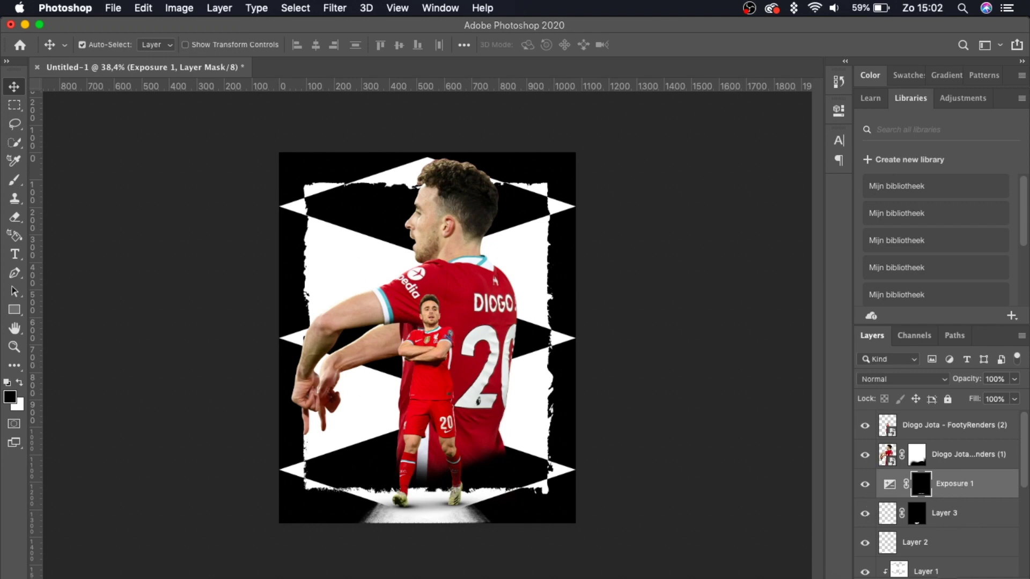
Add a Gradient Map adjustment above the background layers and change its black stop to deep red.
{"action": "left_click", "coordinate": [944, 578]}
{"action": "left_click", "coordinate": [972, 546]}
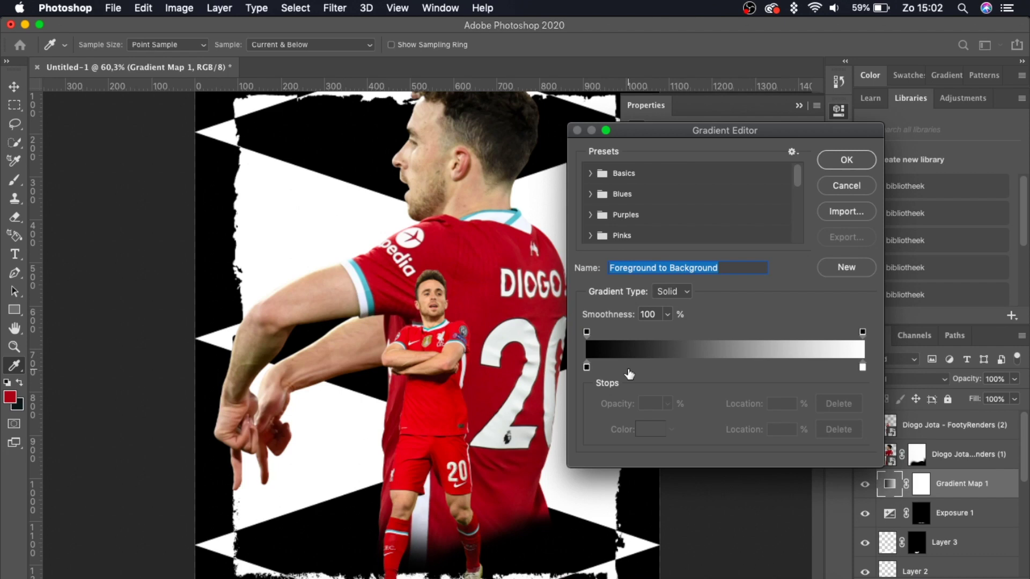
{"action": "left_click", "coordinate": [586, 368]}
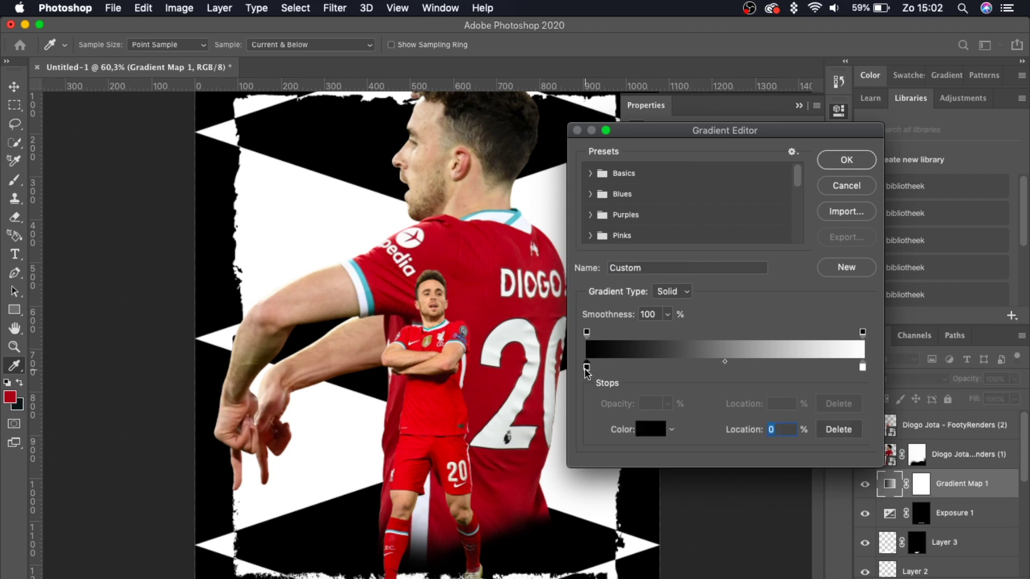
{"action": "double_click", "coordinate": [586, 368]}
{"action": "left_click", "coordinate": [653, 372]}
{"action": "left_click", "coordinate": [652, 376]}
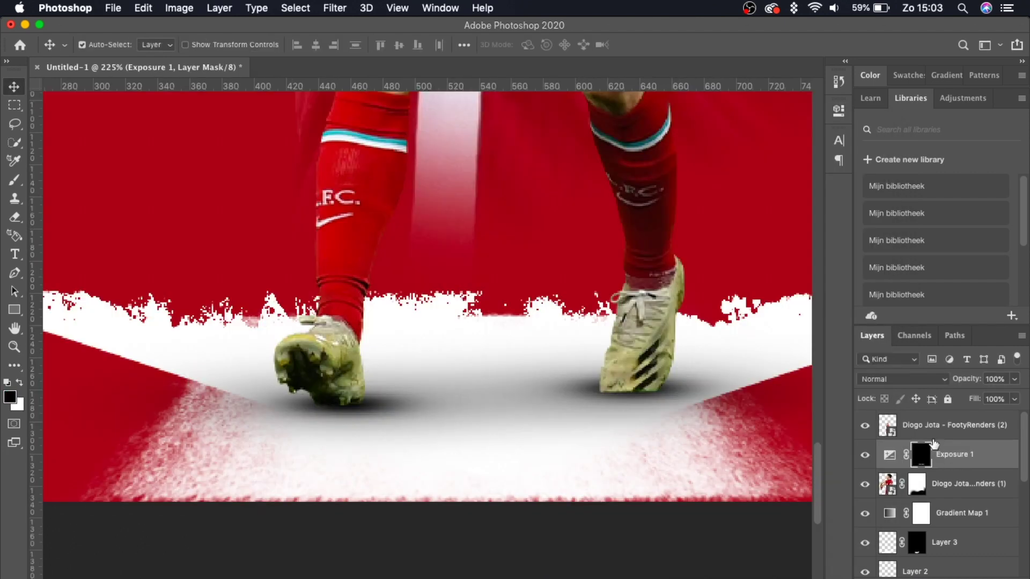
Add a second Exposure adjustment above the full-body render, lower its exposure strongly and invert its mask.
{"action": "left_click", "coordinate": [925, 437]}
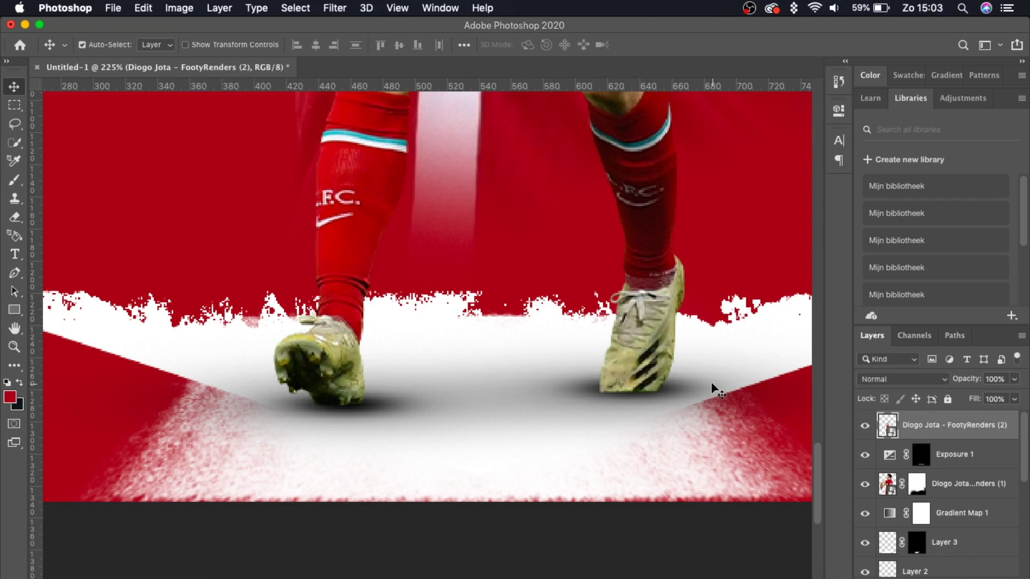
{"action": "scroll", "coordinate": [712, 387], "scroll_direction": "down", "scroll_amount": 5}
{"action": "scroll", "coordinate": [710, 403], "scroll_direction": "up", "scroll_amount": 5}
{"action": "scroll", "coordinate": [498, 310], "scroll_direction": "down", "scroll_amount": 1}
{"action": "scroll", "coordinate": [498, 310], "scroll_direction": "up", "scroll_amount": 3}
{"action": "scroll", "coordinate": [498, 310], "scroll_direction": "down", "scroll_amount": 5}
{"action": "left_click", "coordinate": [947, 578]}
{"action": "left_click", "coordinate": [945, 395]}
{"action": "left_click_drag", "start_coordinate": [717, 183], "coordinate": [646, 182]}
{"action": "left_click", "coordinate": [811, 98]}
{"action": "key", "text": "super+i"}
Set the brush for shading to 28 px with 30% flow.
{"action": "left_click", "coordinate": [14, 180]}
{"action": "left_click", "coordinate": [103, 44]}
{"action": "type", "text": "28"}
{"action": "key", "text": "Return"}
{"action": "scroll", "coordinate": [521, 489], "scroll_direction": "up", "scroll_amount": 3}
{"action": "left_click", "coordinate": [377, 45]}
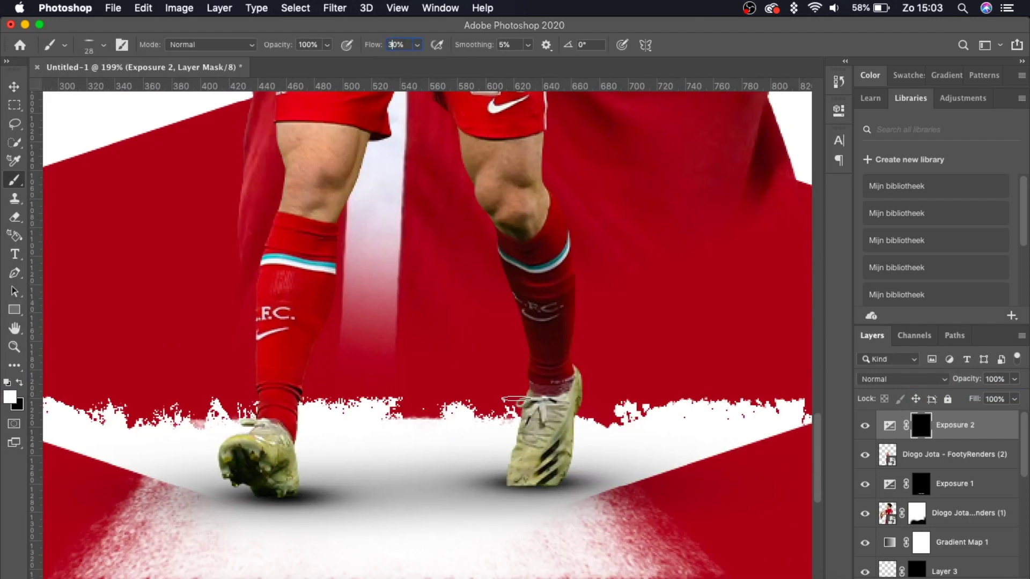
{"action": "type", "text": "30"}
{"action": "key", "text": "Return"}
Clip the second Exposure adjustment to the full-body render.
{"action": "scroll", "coordinate": [527, 486], "scroll_direction": "up", "scroll_amount": 3}
{"action": "scroll", "coordinate": [534, 510], "scroll_direction": "down", "scroll_amount": 2}
{"action": "scroll", "coordinate": [534, 510], "scroll_direction": "right", "scroll_amount": 2}
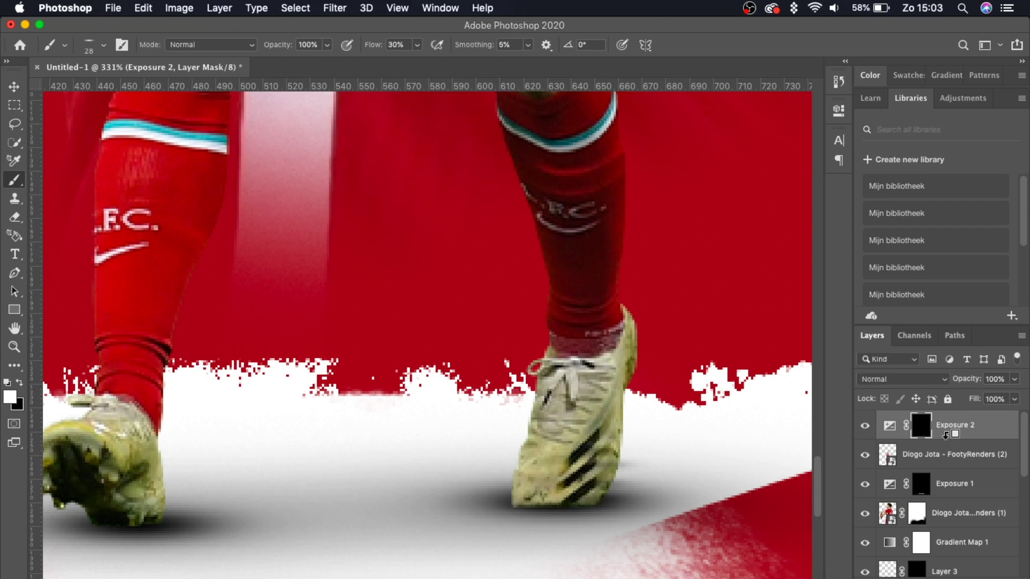
{"action": "key", "text": "ctrl+alt+g"}
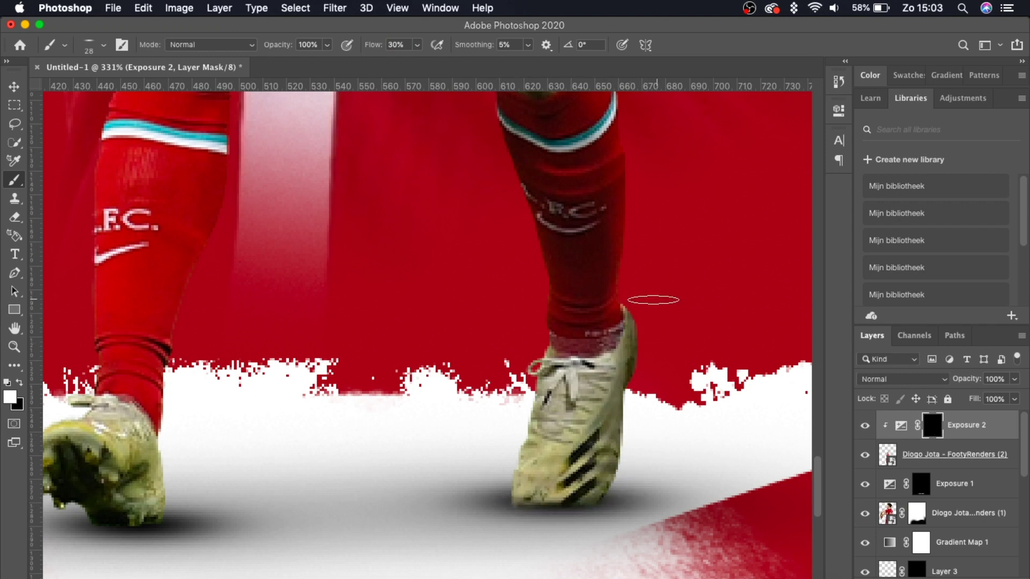
Paint shading onto the full-body player's shoes, socks and lower legs through the clipped Exposure mask, swapping white and black to refine it.
{"action": "scroll", "coordinate": [649, 268], "scroll_direction": "up", "scroll_amount": 5}
{"action": "key", "text": "x"}
{"action": "left_click_drag", "start_coordinate": [502, 219], "coordinate": [456, 191]}
{"action": "key", "text": "x"}
{"action": "scroll", "coordinate": [408, 257], "scroll_direction": "down", "scroll_amount": 2}
{"action": "left_click_drag", "start_coordinate": [198, 483], "coordinate": [244, 344]}
{"action": "scroll", "coordinate": [269, 296], "scroll_direction": "down", "scroll_amount": 3}
{"action": "mouse_move", "coordinate": [140, 365]}
{"action": "left_mouse_down"}
{"action": "mouse_move", "coordinate": [120, 403]}
{"action": "mouse_move", "coordinate": [176, 387]}
{"action": "mouse_move", "coordinate": [201, 424]}
{"action": "left_mouse_up"}
{"action": "key", "text": "x"}
{"action": "key", "text": "x"}
{"action": "left_click_drag", "start_coordinate": [145, 403], "coordinate": [129, 362]}
{"action": "key", "text": "x"}
Continue shading the full-body player's knees, shorts and upper body on the clipped Exposure mask.
{"action": "scroll", "coordinate": [333, 500], "scroll_direction": "up", "scroll_amount": 5}
{"action": "key", "text": "x"}
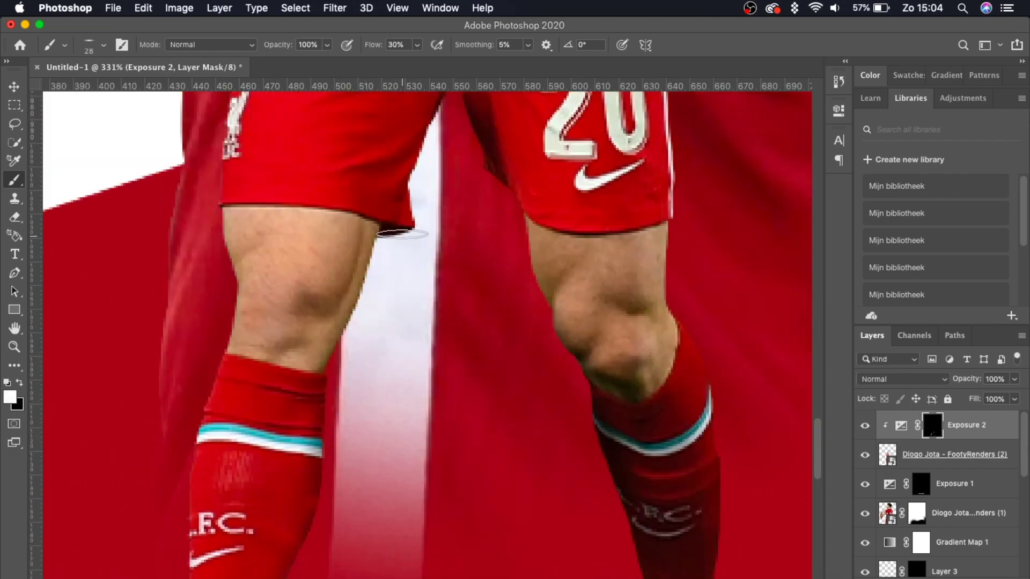
{"action": "scroll", "coordinate": [424, 225], "scroll_direction": "up", "scroll_amount": 3}
{"action": "scroll", "coordinate": [491, 321], "scroll_direction": "down", "scroll_amount": 5}
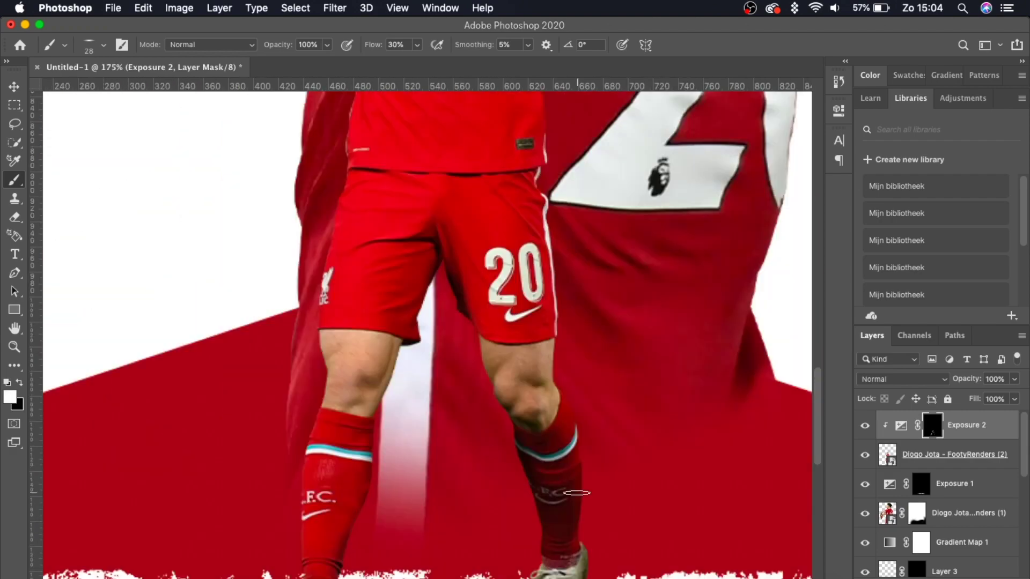
{"action": "scroll", "coordinate": [390, 259], "scroll_direction": "up", "scroll_amount": 5}
{"action": "key", "text": "x"}
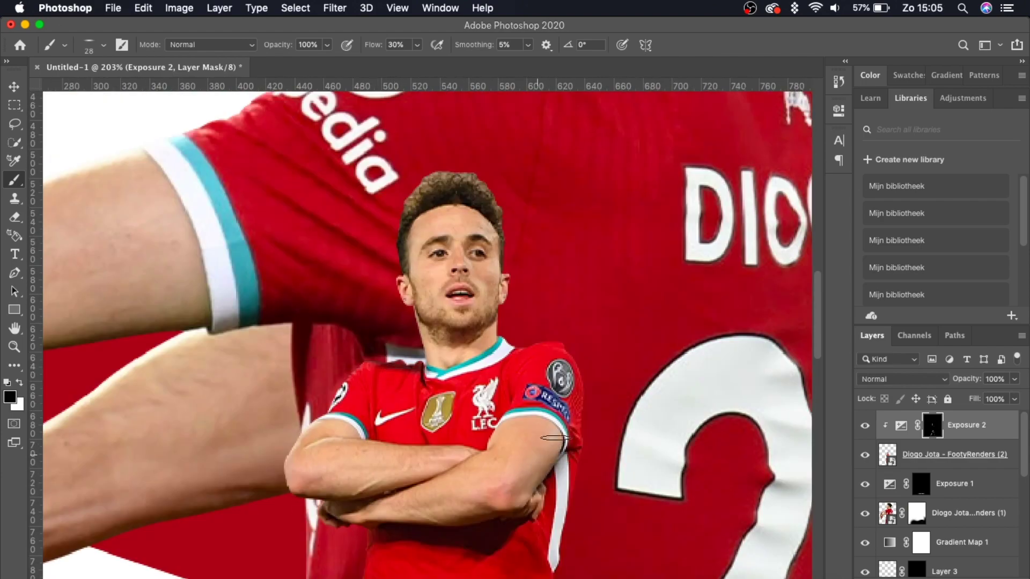
{"action": "key", "text": "super+0"}
{"action": "key", "text": "v"}
{"action": "scroll", "coordinate": [627, 412], "scroll_direction": "up", "scroll_amount": 4}
{"action": "scroll", "coordinate": [626, 412], "scroll_direction": "down", "scroll_amount": 4}
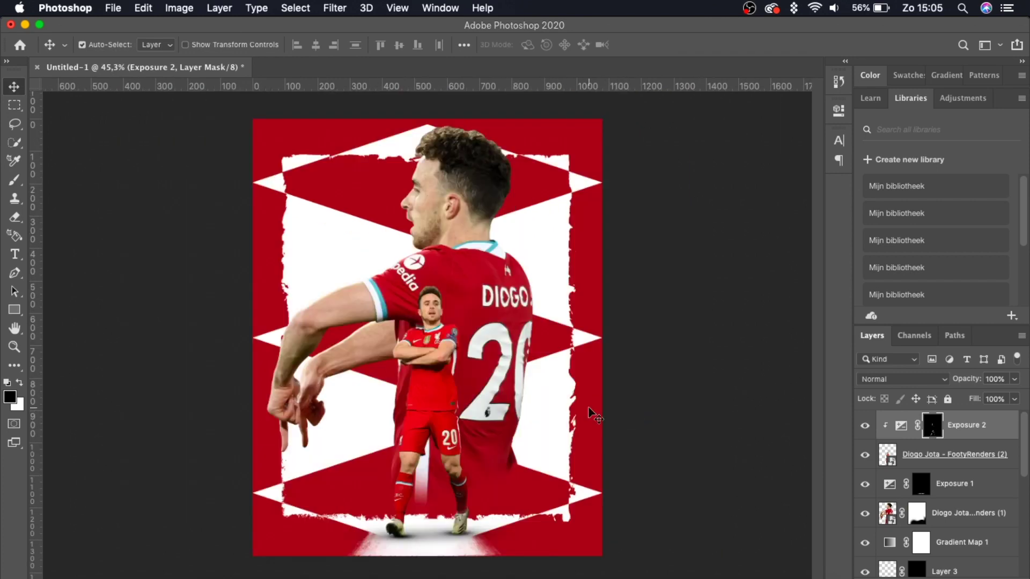
Add a Hue/Saturation adjustment clipped to the full-body render, slightly lower its saturation, and compare the player with and without it.
{"action": "left_click", "coordinate": [969, 451]}
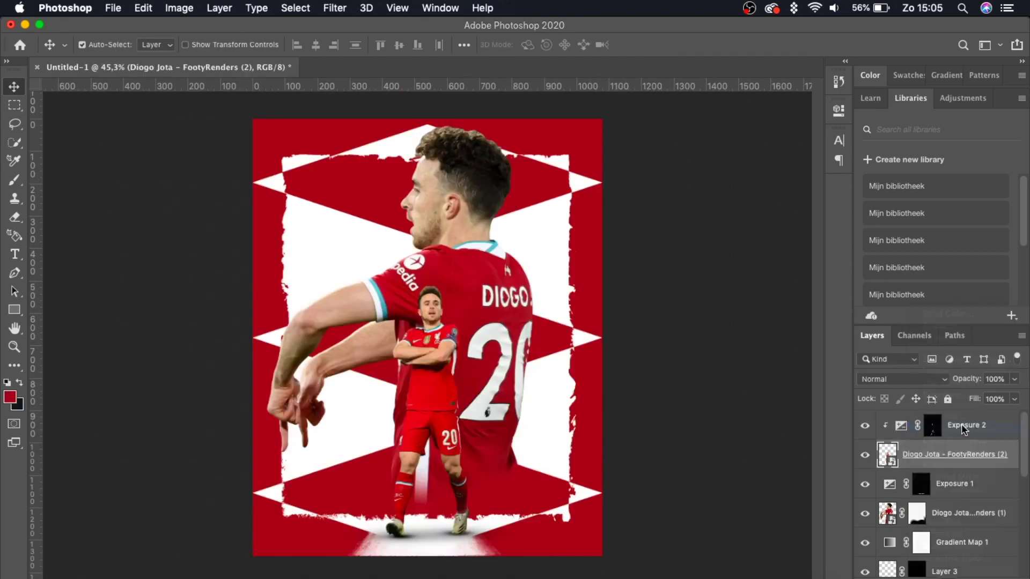
{"action": "left_click_drag", "start_coordinate": [717, 235], "coordinate": [710, 238]}
{"action": "scroll", "coordinate": [455, 408], "scroll_direction": "up", "scroll_amount": 4}
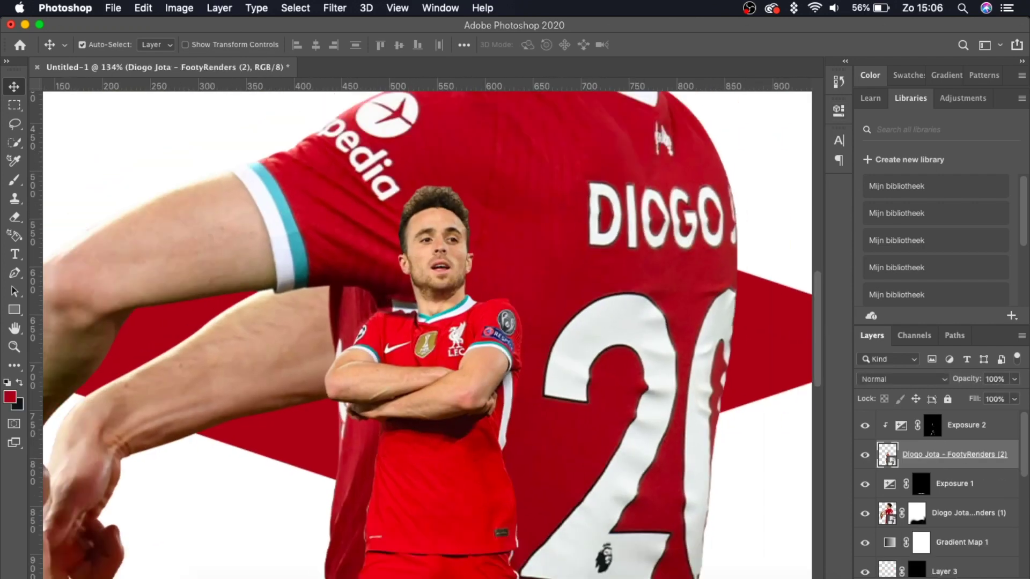
{"action": "left_click", "coordinate": [907, 578]}
{"action": "left_click", "coordinate": [955, 426]}
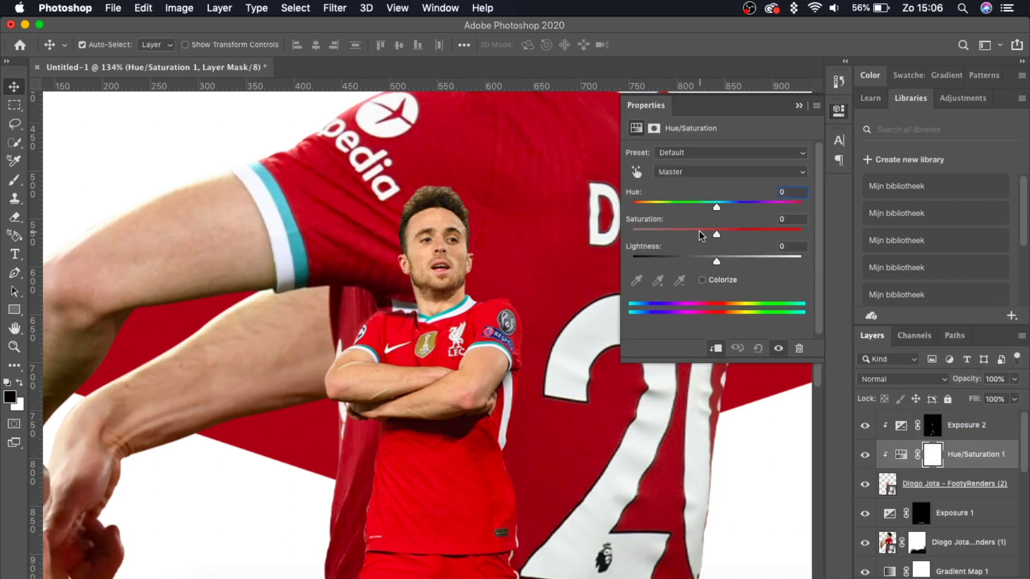
{"action": "left_click_drag", "start_coordinate": [700, 232], "coordinate": [708, 232]}
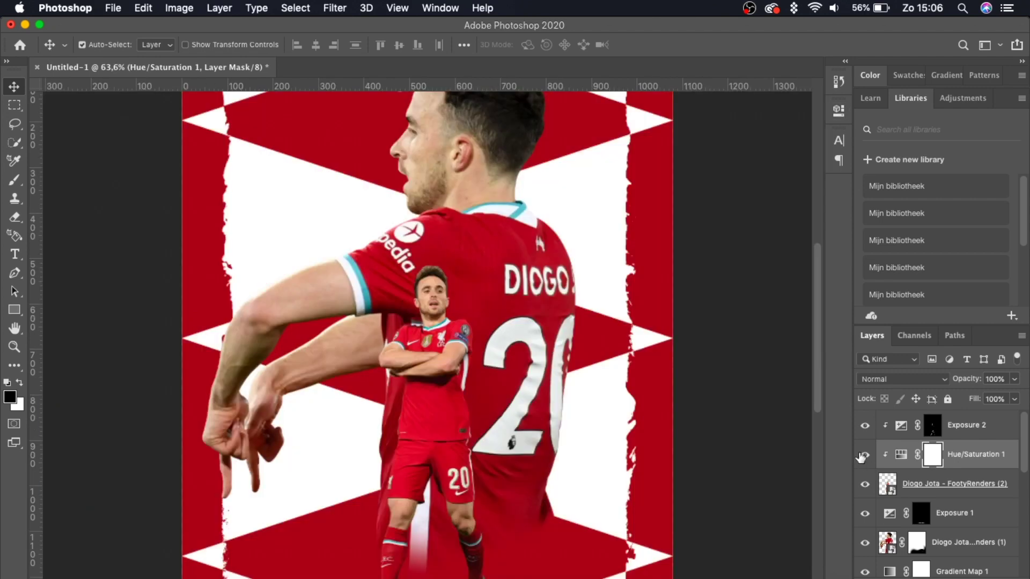
{"action": "left_click", "coordinate": [863, 456]}
{"action": "left_click", "coordinate": [863, 455]}
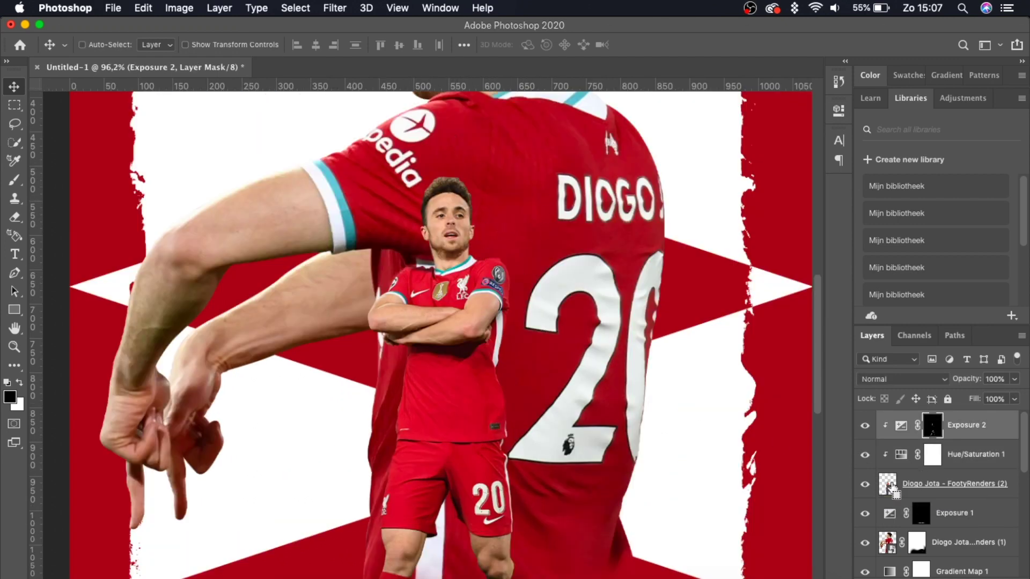
Load the full-body render's outline as a selection and fill it with white on a new layer above Exposure 2.
{"action": "left_click", "coordinate": [888, 488], "text": "super"}
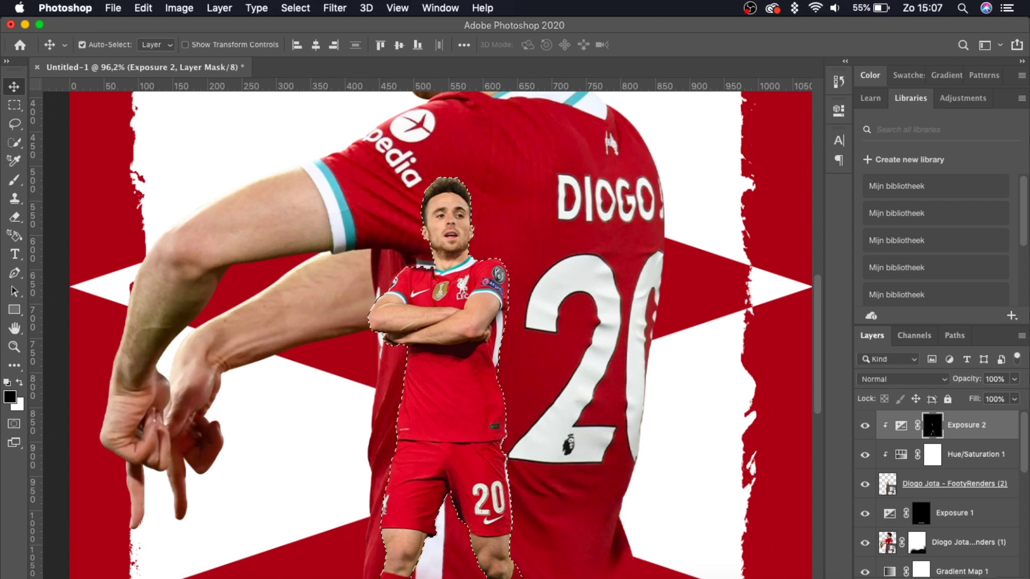
{"action": "key", "text": "super+shift+alt+n"}
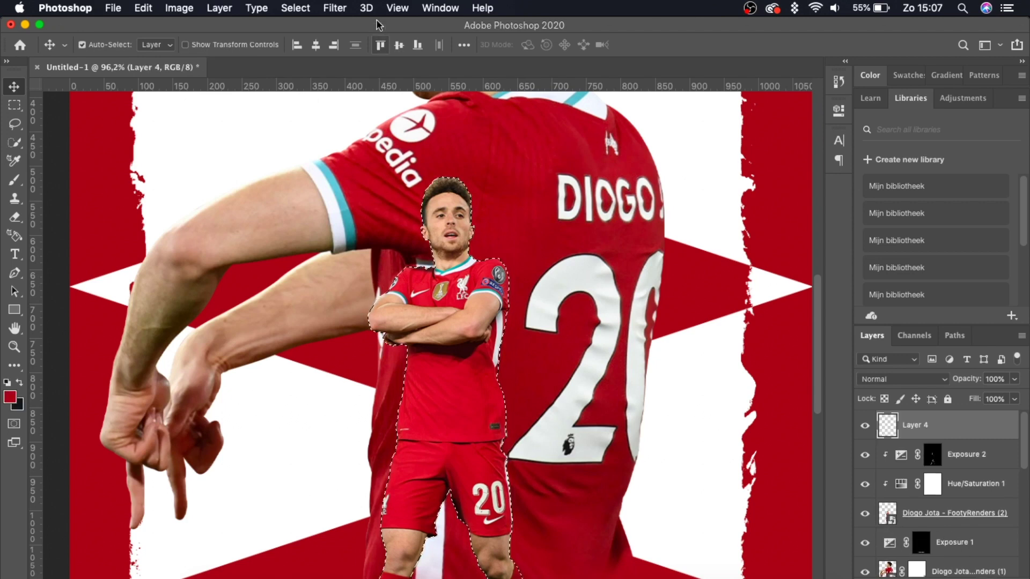
{"action": "left_click", "coordinate": [14, 105]}
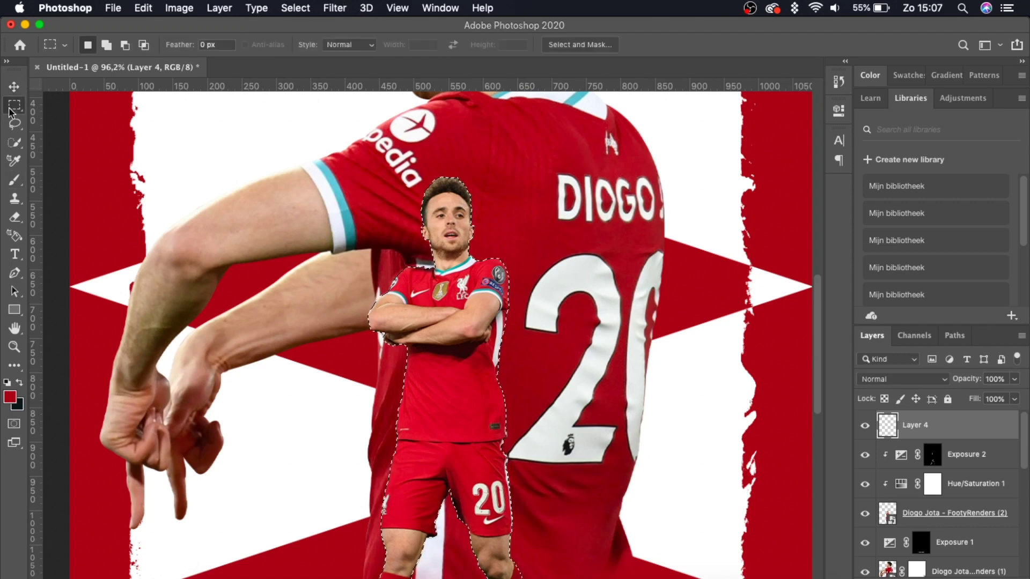
{"action": "left_click", "coordinate": [8, 384]}
{"action": "key", "text": "x"}
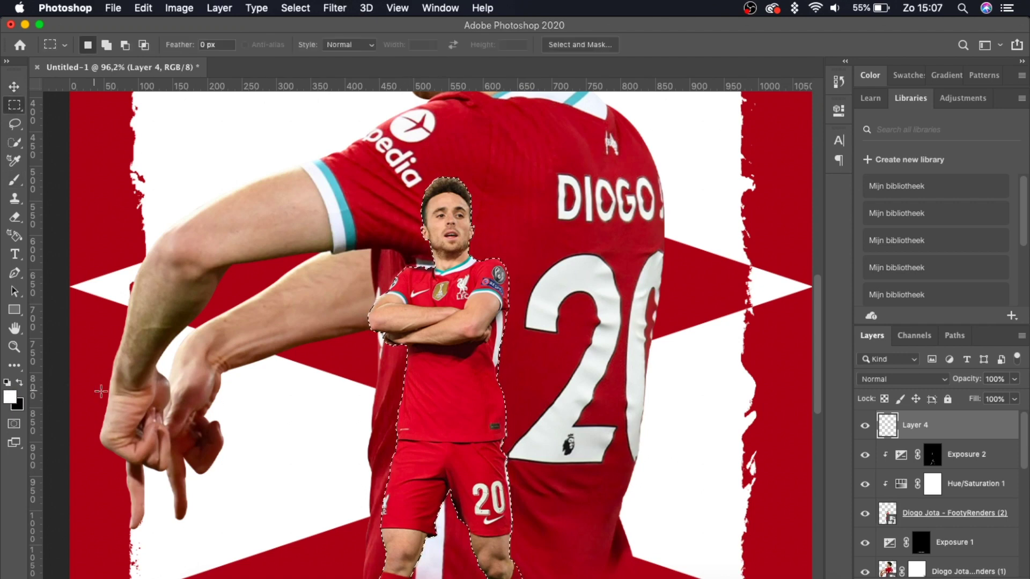
{"action": "right_click", "coordinate": [457, 420]}
{"action": "left_click", "coordinate": [489, 504]}
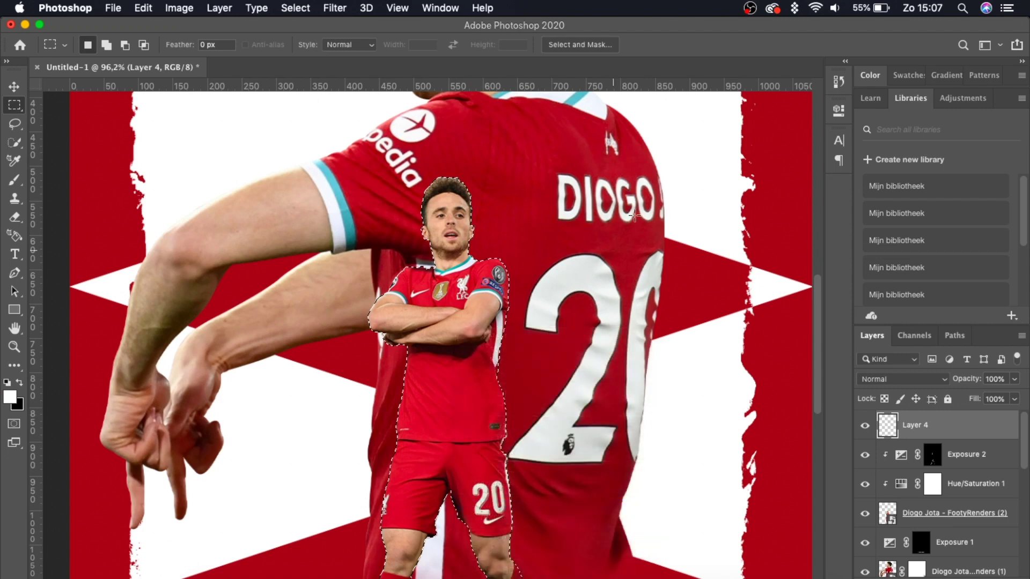
{"action": "left_click", "coordinate": [609, 243]}
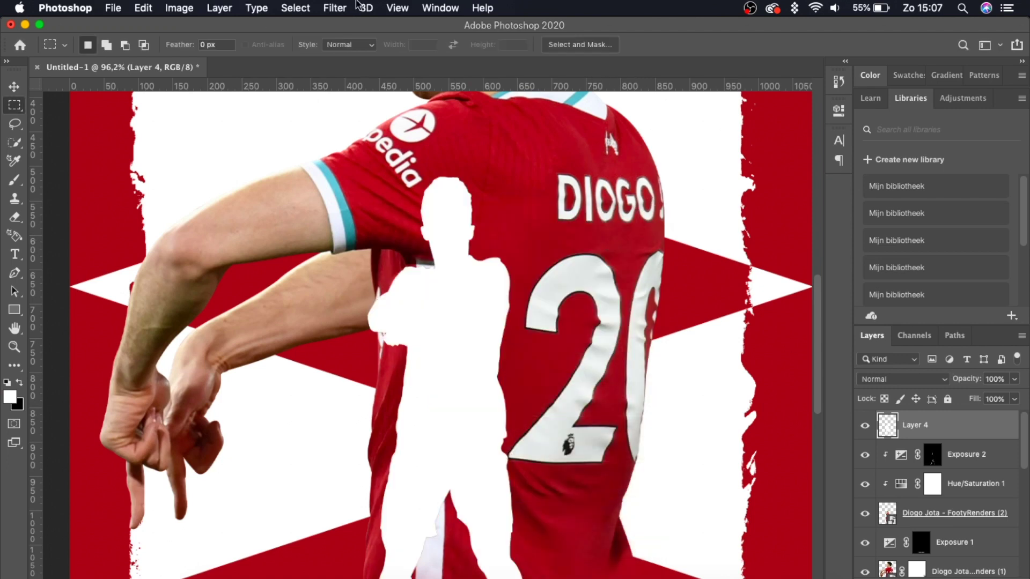
Try a Gaussian Blur with a 20 px radius on the white silhouette layer.
{"action": "left_click", "coordinate": [336, 7]}
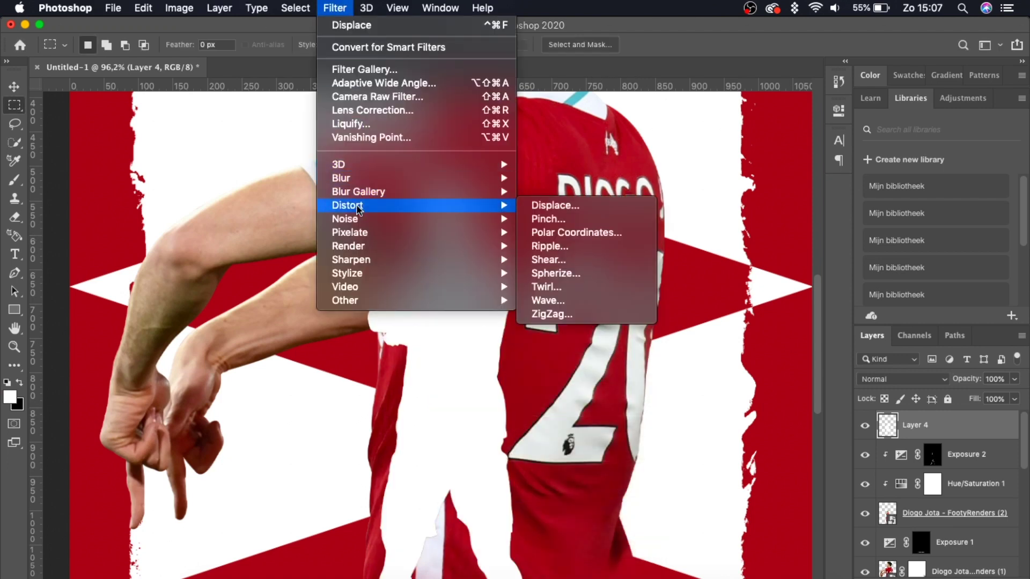
{"action": "mouse_move", "coordinate": [354, 192]}
{"action": "left_click", "coordinate": [561, 235]}
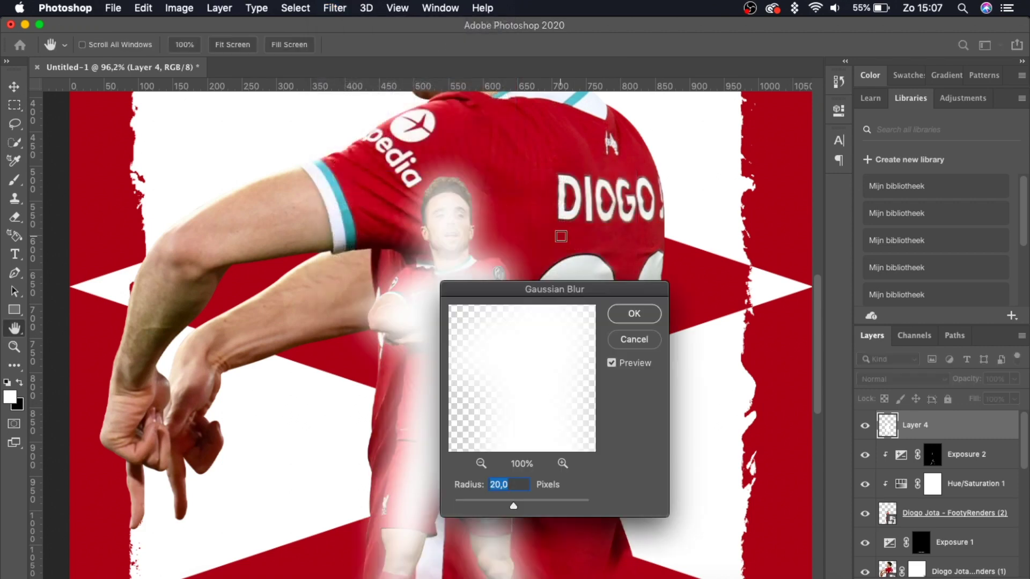
{"action": "left_click", "coordinate": [633, 321]}
Move the white silhouette layer below the full-body render and soften it into a glow with an 8 px Gaussian Blur.
{"action": "left_click_drag", "start_coordinate": [925, 421], "coordinate": [928, 531]}
{"action": "left_click", "coordinate": [971, 379]}
{"action": "type", "text": "0"}
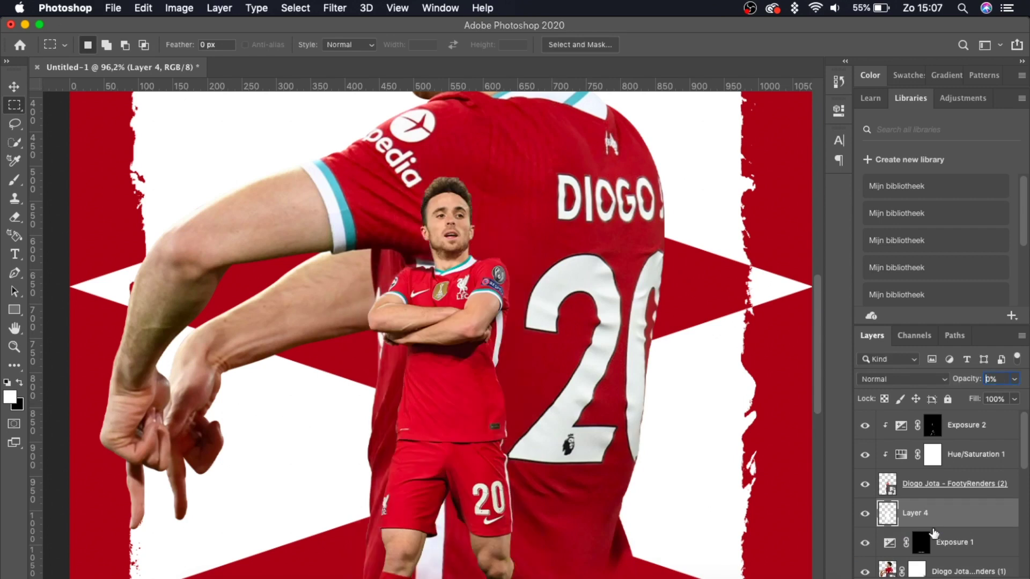
{"action": "key", "text": "Escape"}
{"action": "left_click", "coordinate": [337, 8]}
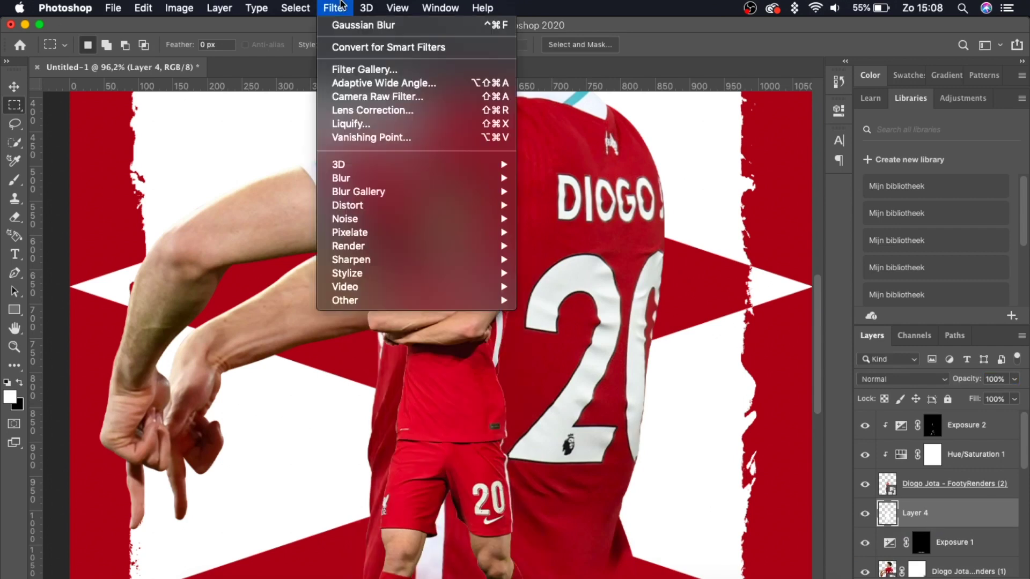
{"action": "mouse_move", "coordinate": [397, 178]}
{"action": "left_click", "coordinate": [575, 232]}
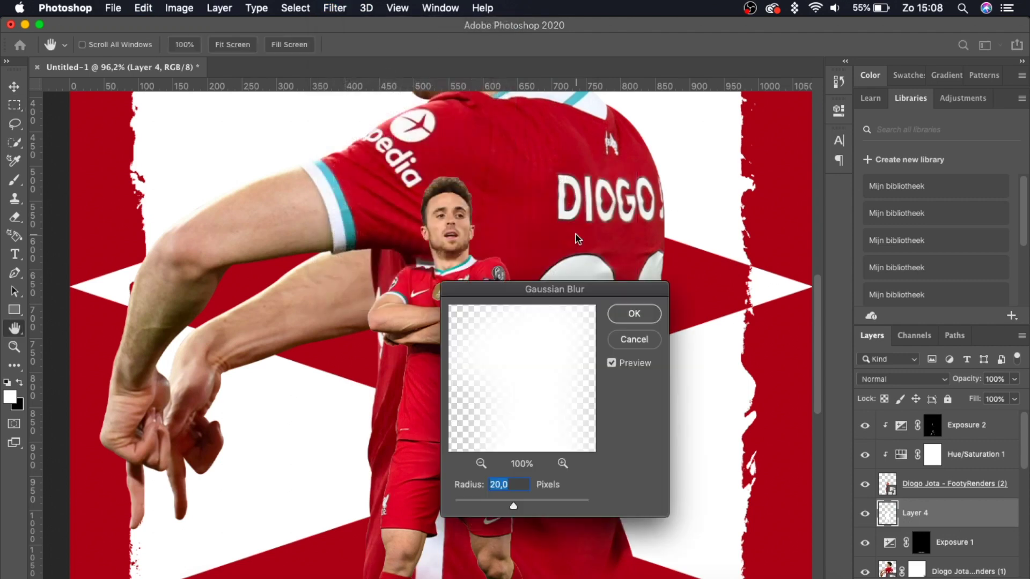
{"action": "type", "text": "8"}
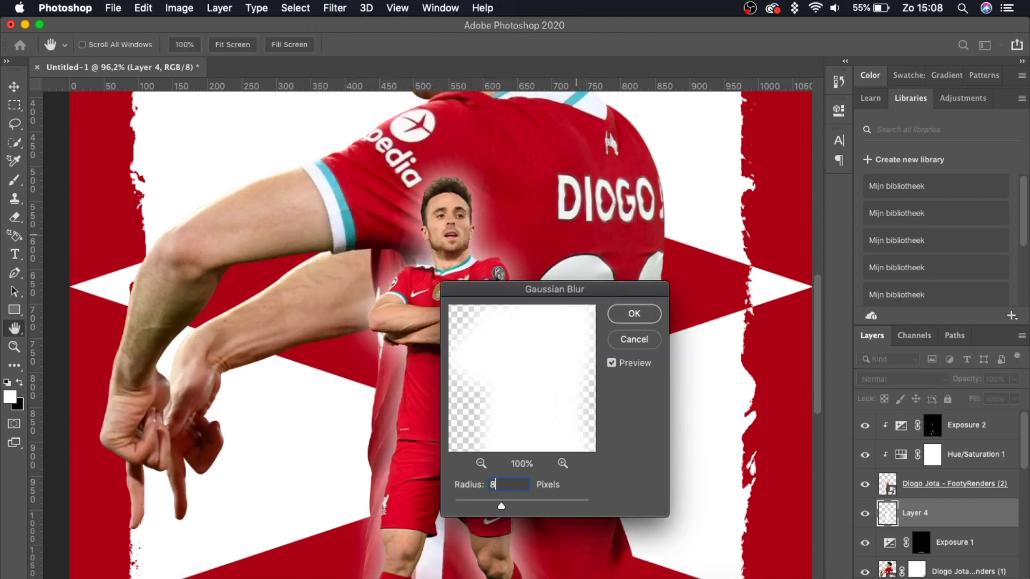
{"action": "left_click", "coordinate": [633, 312]}
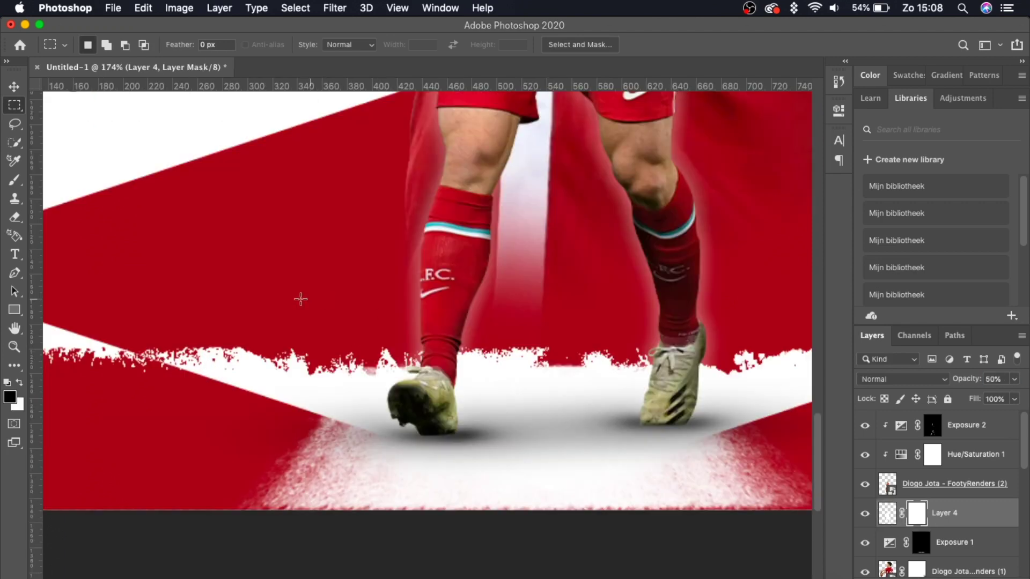
Enlarge the soft brush to 102 px for masking the glow around the full-body player's shoes.
{"action": "left_click", "coordinate": [15, 180]}
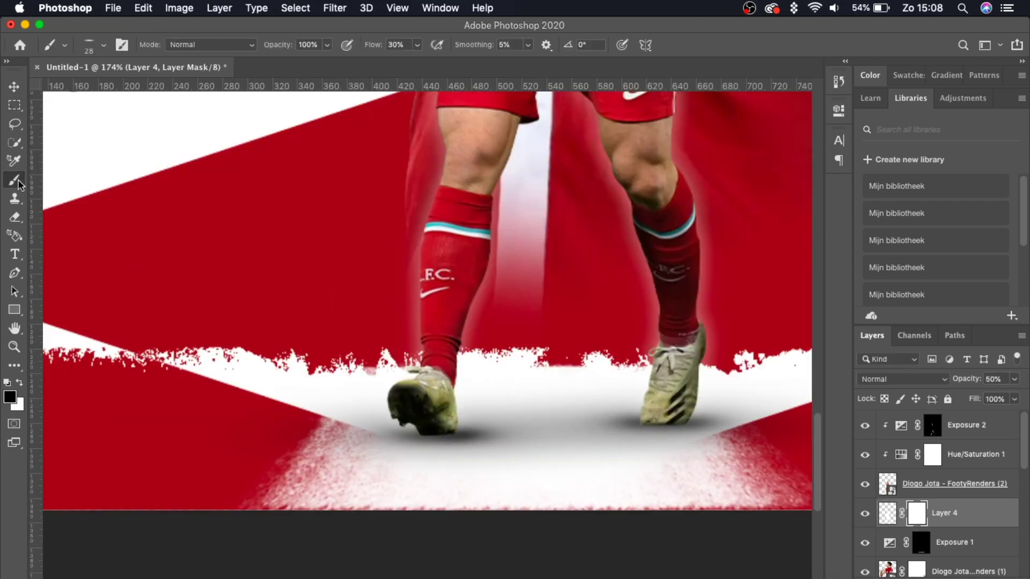
{"action": "left_click", "coordinate": [104, 46]}
{"action": "left_click", "coordinate": [127, 87]}
{"action": "key", "text": "Return"}
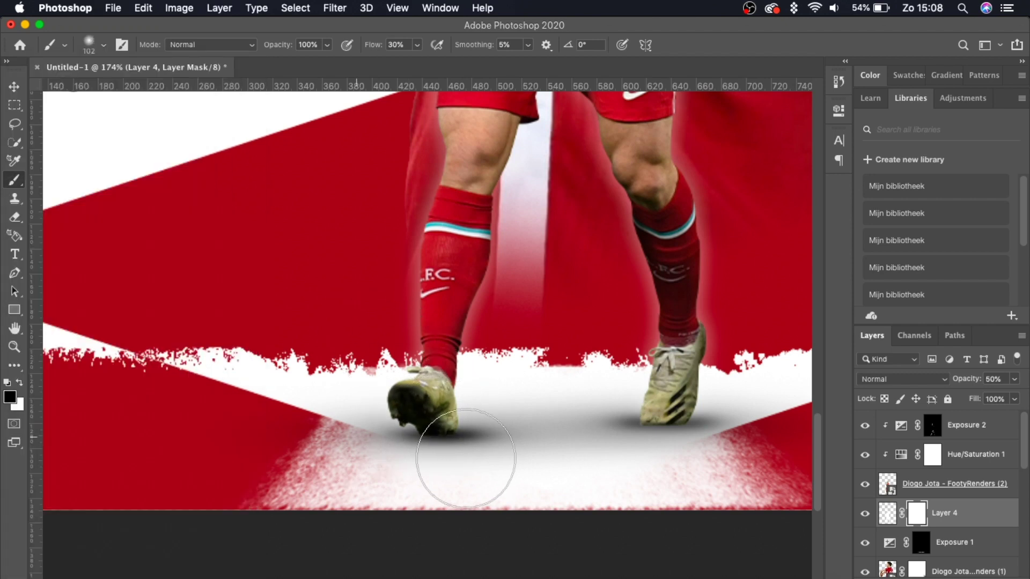
Create a new layer above Layer 3 and choose the 1619 px Powder brush with white as the painting colour.
{"action": "key", "text": "super+0"}
{"action": "scroll", "coordinate": [979, 521], "scroll_direction": "down", "scroll_amount": 4}
{"action": "left_click", "coordinate": [973, 487]}
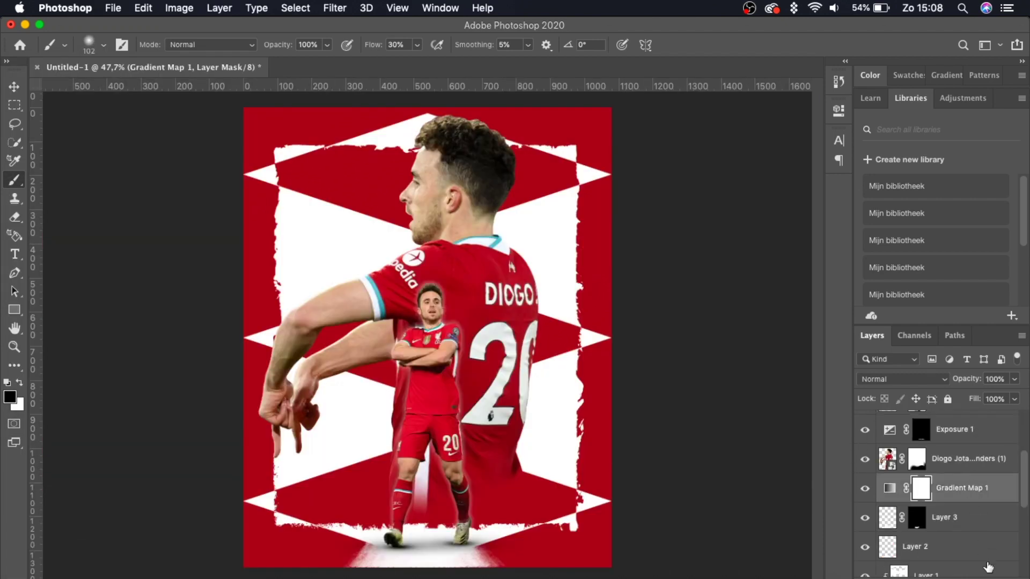
{"action": "left_click", "coordinate": [959, 523]}
{"action": "key", "text": "x"}
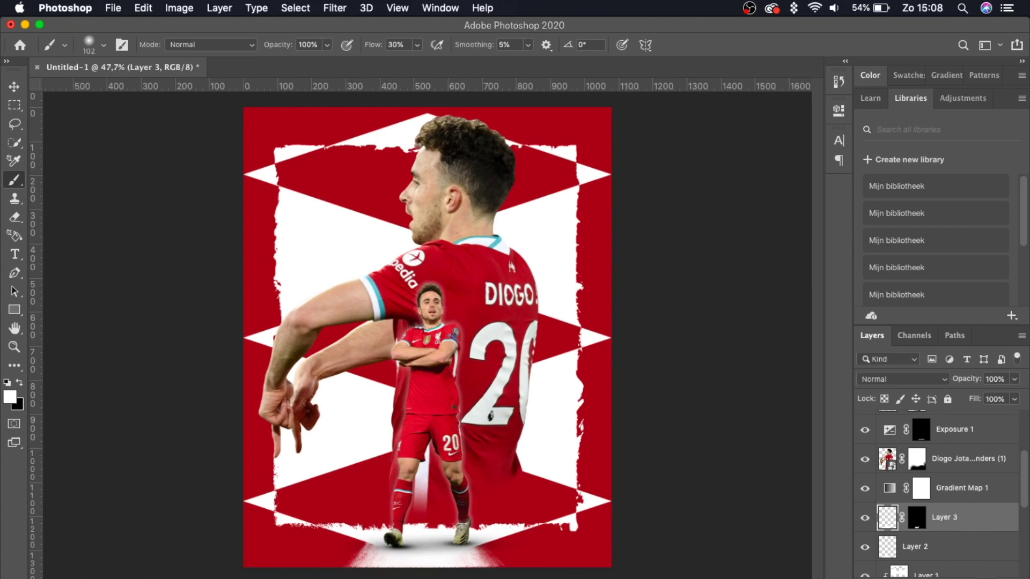
{"action": "key", "text": "super+shift+alt+n"}
{"action": "key", "text": "super+plus"}
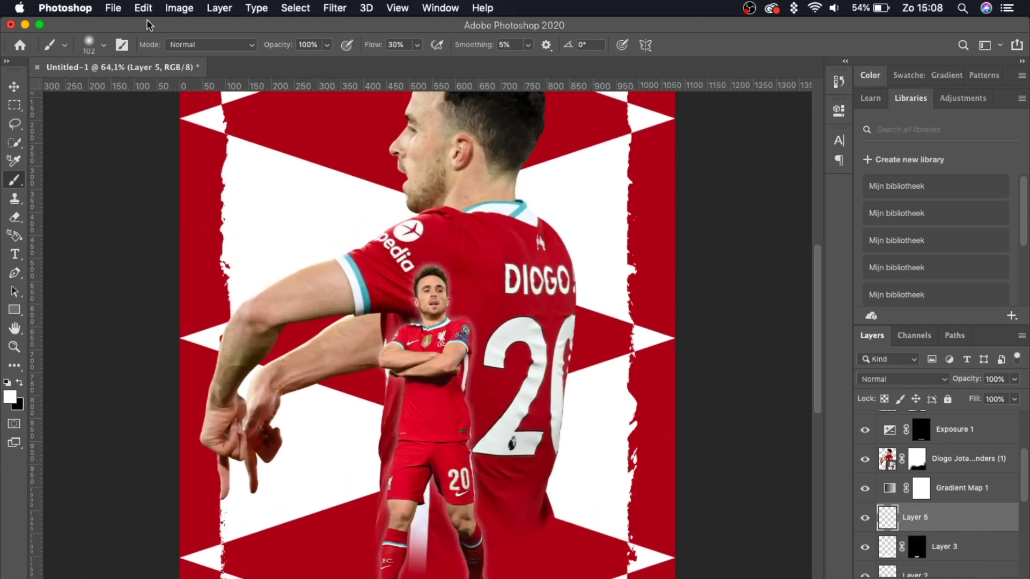
{"action": "left_click", "coordinate": [103, 45]}
{"action": "scroll", "coordinate": [67, 357], "scroll_direction": "down", "scroll_amount": 5}
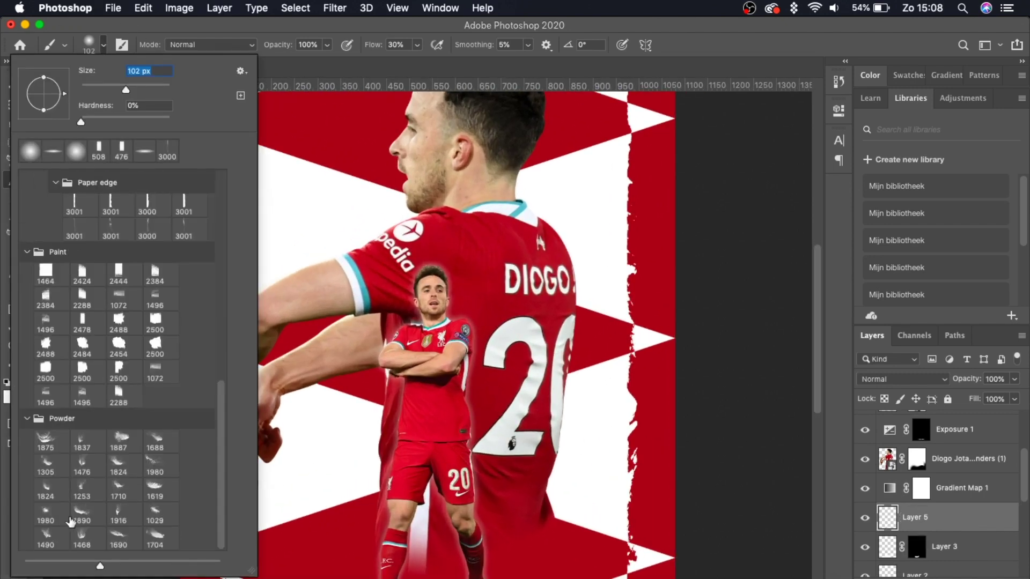
{"action": "left_click", "coordinate": [155, 490]}
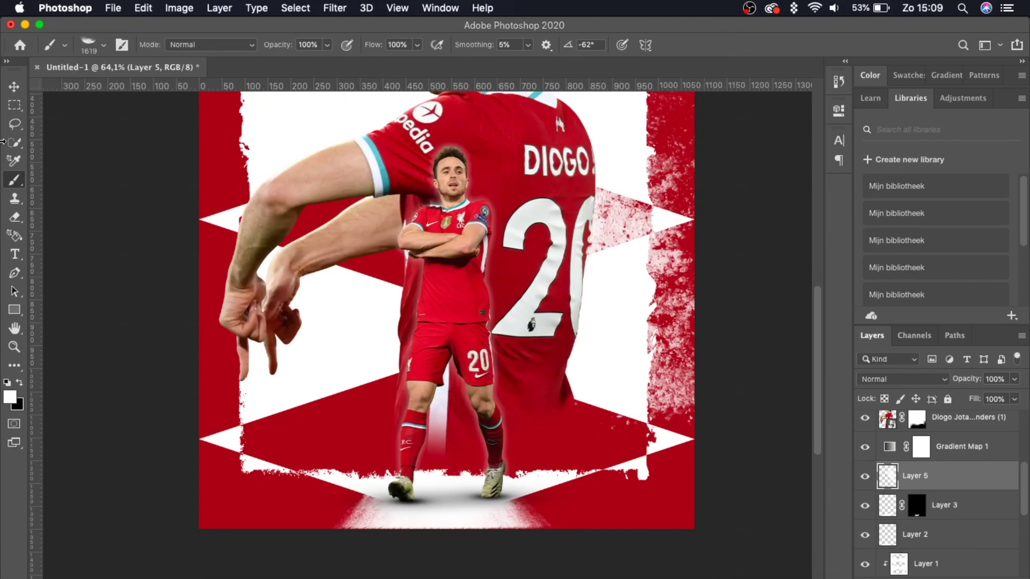
Add a layer mask to the powder texture layer, limiting it to the white areas of the background pattern.
{"action": "left_click", "coordinate": [14, 86]}
{"action": "left_click", "coordinate": [922, 578]}
{"action": "scroll", "coordinate": [726, 400], "scroll_direction": "up", "scroll_amount": 5}
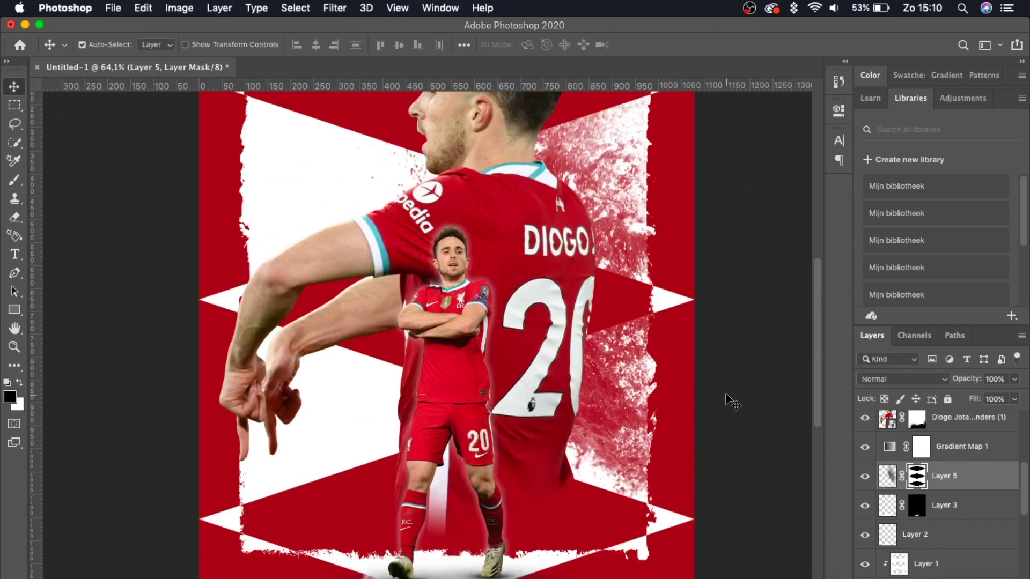
Duplicate the masked powder layer and invert both the copy's paint and its mask.
{"action": "key", "text": "super+j"}
{"action": "key", "text": "super+i"}
{"action": "left_click", "coordinate": [917, 478]}
{"action": "key", "text": "super+i"}
Refine the duplicate powder layer's mask beside the large player's back with a soft 159 px brush, alternating white and black.
{"action": "key", "text": "b"}
{"action": "left_click", "coordinate": [95, 45]}
{"action": "key", "text": "Return"}
{"action": "key", "text": "x"}
{"action": "mouse_move", "coordinate": [663, 295]}
{"action": "left_mouse_down"}
{"action": "mouse_move", "coordinate": [673, 299]}
{"action": "mouse_move", "coordinate": [673, 243]}
{"action": "left_mouse_up"}
{"action": "left_click_drag", "start_coordinate": [663, 388], "coordinate": [720, 554]}
{"action": "key", "text": "x"}
{"action": "mouse_move", "coordinate": [657, 413]}
{"action": "left_mouse_down"}
{"action": "mouse_move", "coordinate": [652, 429]}
{"action": "mouse_move", "coordinate": [681, 402]}
{"action": "mouse_move", "coordinate": [668, 407]}
{"action": "left_mouse_up"}
{"action": "key", "text": "x"}
{"action": "key", "text": "super+0"}
{"action": "scroll", "coordinate": [757, 415], "scroll_direction": "down", "scroll_amount": 1}
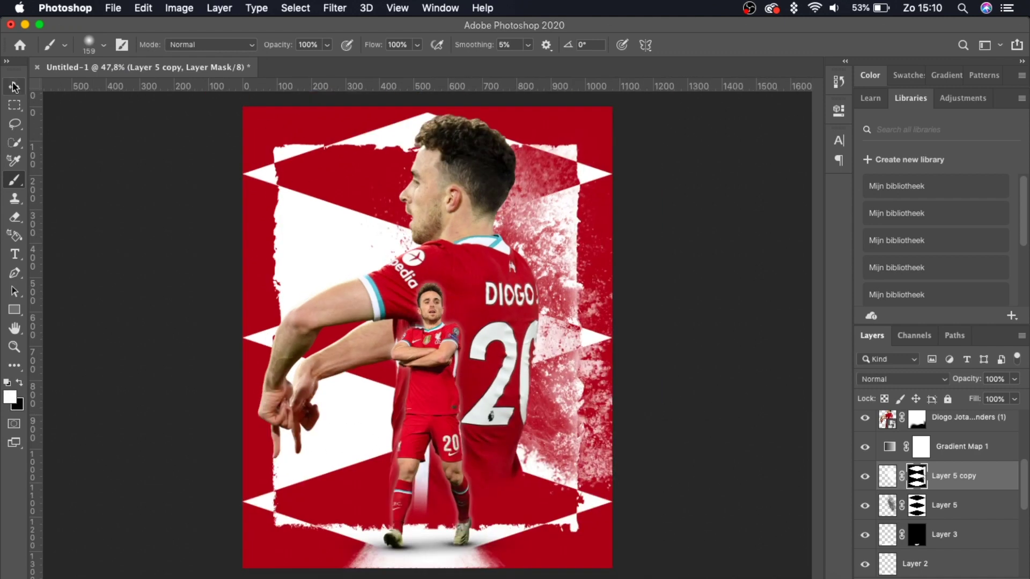
Make the white glow layer beneath the full-body render active and invert the selection to cover the area outside the torn frame.
{"action": "key", "text": "v"}
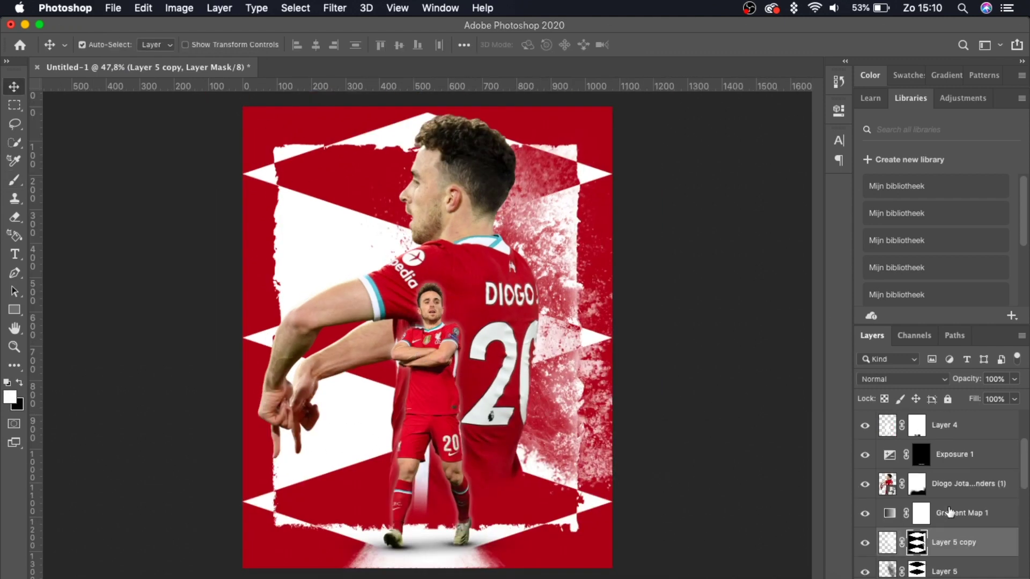
{"action": "scroll", "coordinate": [477, 528], "scroll_direction": "up", "scroll_amount": 3}
{"action": "scroll", "coordinate": [476, 529], "scroll_direction": "down", "scroll_amount": 3}
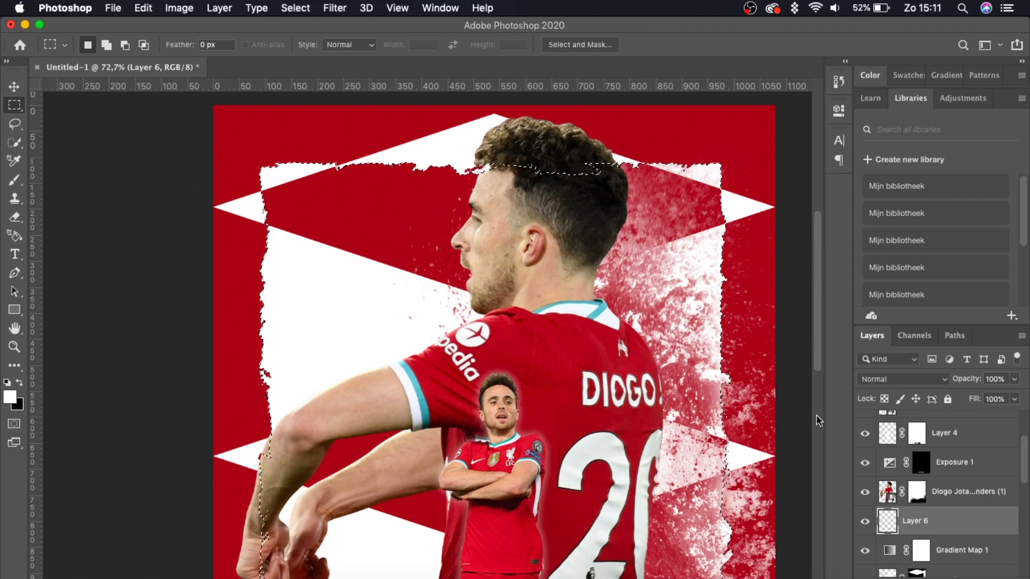
{"action": "scroll", "coordinate": [892, 488], "scroll_direction": "down", "scroll_amount": 5}
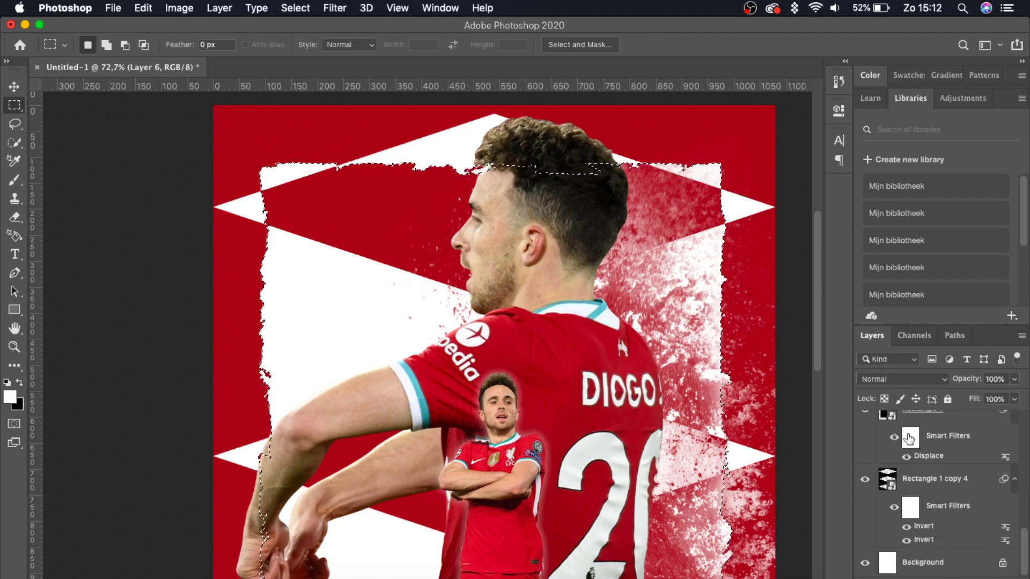
{"action": "scroll", "coordinate": [895, 485], "scroll_direction": "up", "scroll_amount": 3}
{"action": "scroll", "coordinate": [907, 485], "scroll_direction": "up", "scroll_amount": 5}
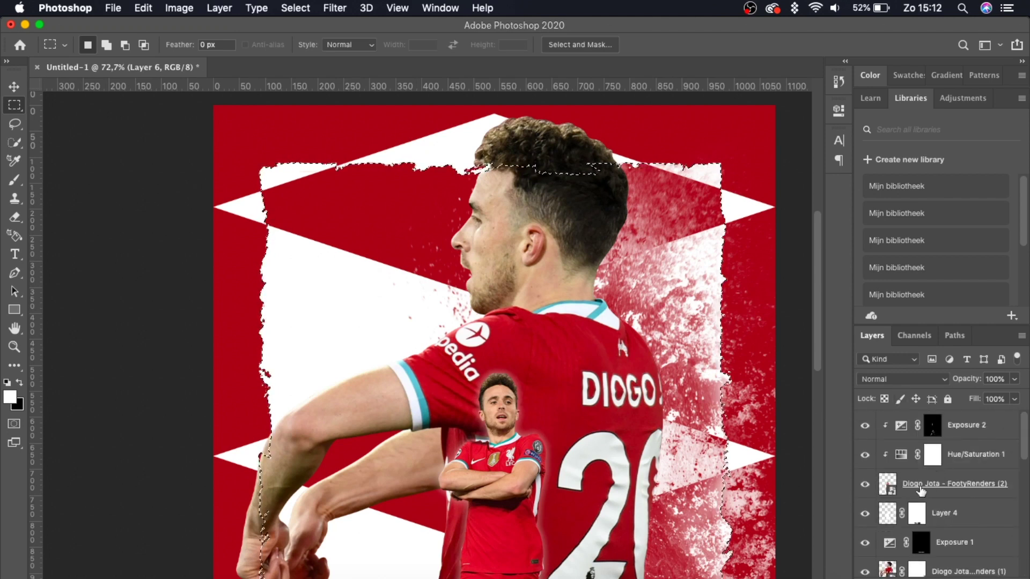
{"action": "left_click", "coordinate": [888, 517]}
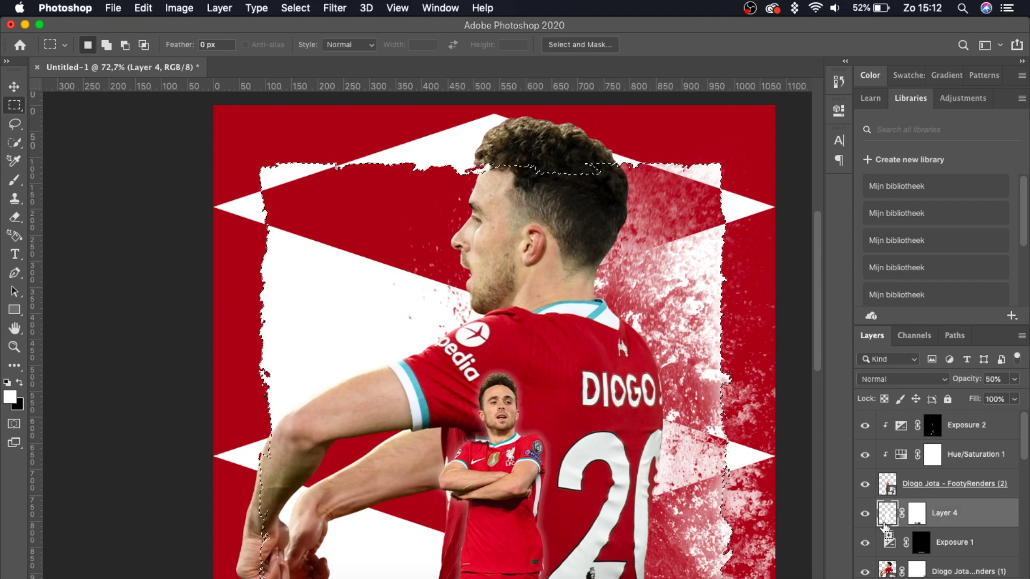
{"action": "left_click", "coordinate": [887, 523], "text": "super"}
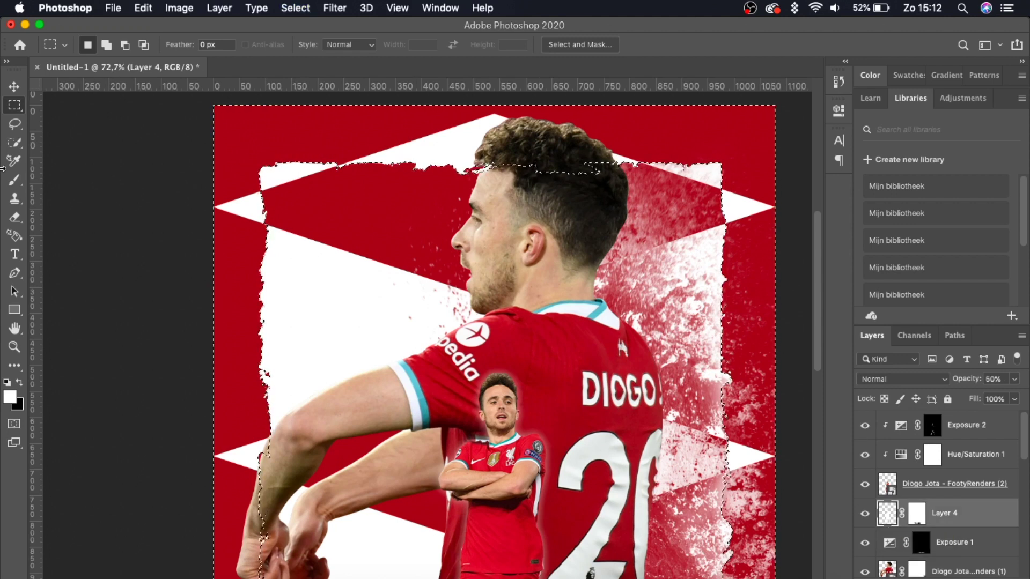
Set the soft brush size to 76 px.
{"action": "key", "text": "b"}
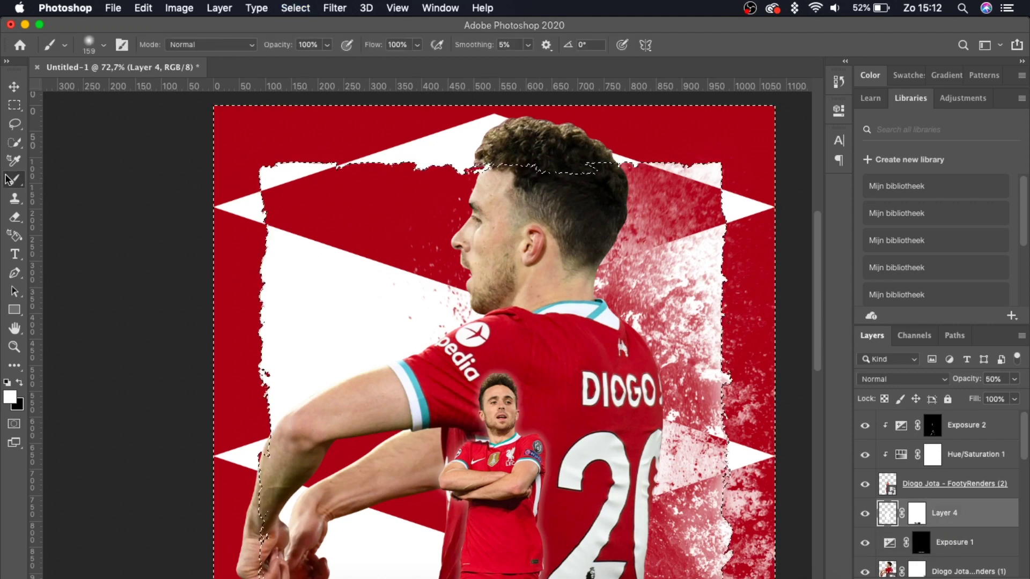
{"action": "left_click", "coordinate": [104, 45]}
{"action": "left_click_drag", "start_coordinate": [120, 85], "coordinate": [116, 90]}
{"action": "left_click", "coordinate": [104, 44]}
{"action": "scroll", "coordinate": [243, 397], "scroll_direction": "right", "scroll_amount": 3}
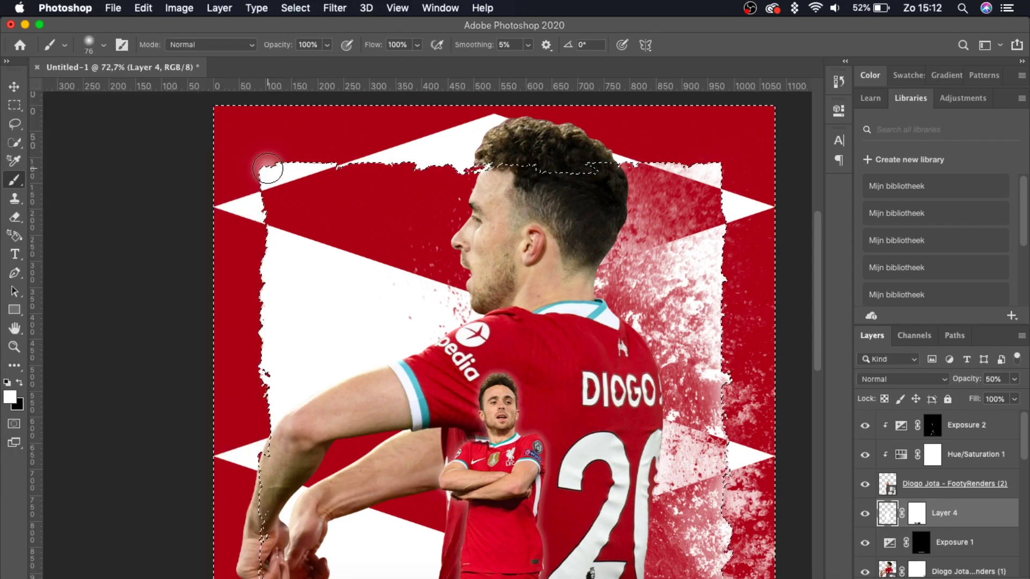
Paint a soft black shadow around the outside of the torn frame with the 76 px brush, deselect, and check Layer 4 and its mask.
{"action": "scroll", "coordinate": [242, 397], "scroll_direction": "down", "scroll_amount": 10}
{"action": "left_click", "coordinate": [242, 397]}
{"action": "scroll", "coordinate": [242, 397], "scroll_direction": "up", "scroll_amount": 10}
{"action": "left_click", "coordinate": [259, 265], "text": "shift"}
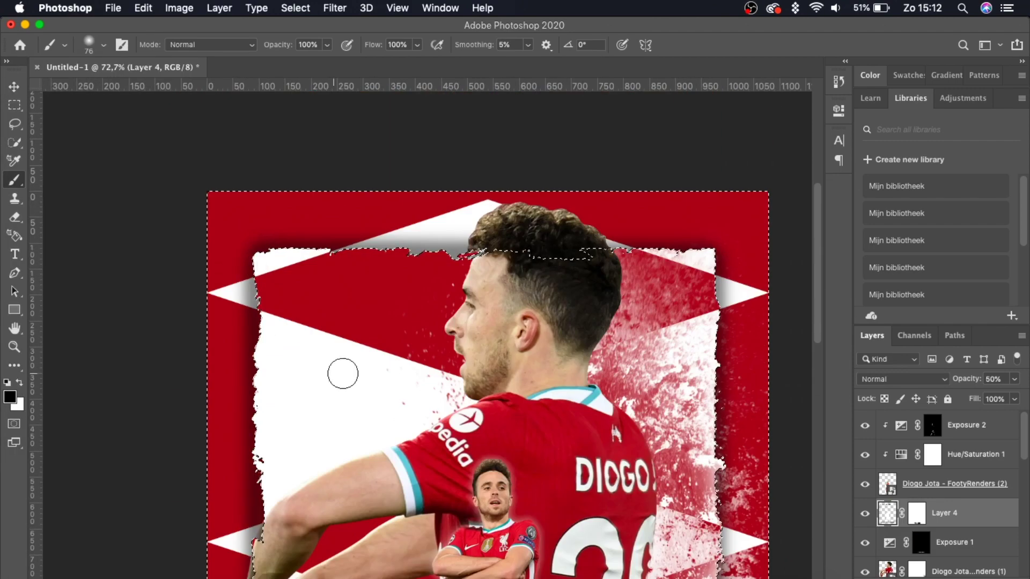
{"action": "scroll", "coordinate": [260, 264], "scroll_direction": "down", "scroll_amount": 10}
{"action": "key", "text": "m"}
{"action": "left_click", "coordinate": [120, 180]}
{"action": "left_click", "coordinate": [917, 514], "text": "shift"}
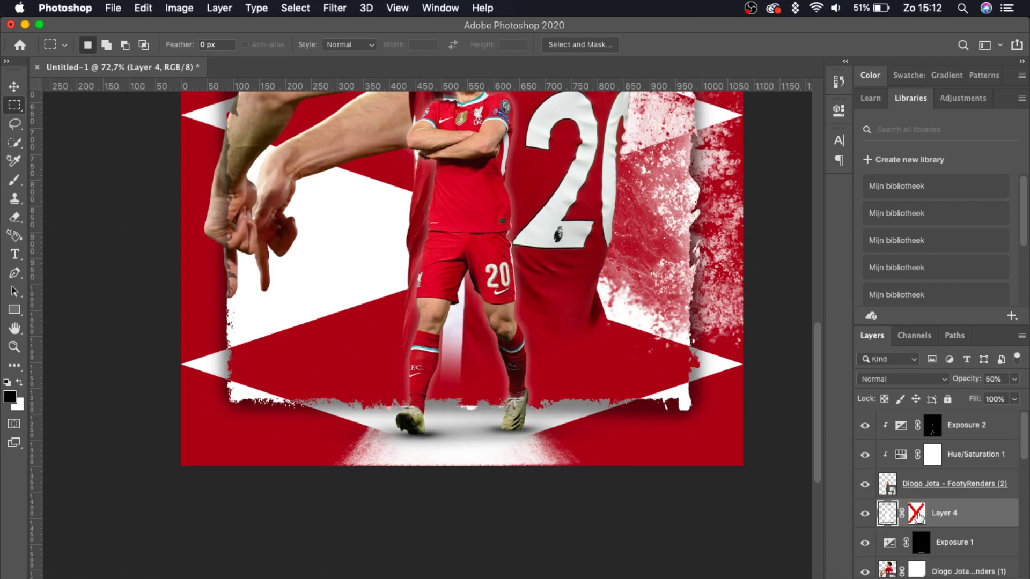
{"action": "left_click", "coordinate": [918, 514], "text": "shift"}
{"action": "left_click", "coordinate": [865, 513]}
{"action": "left_click", "coordinate": [865, 513]}
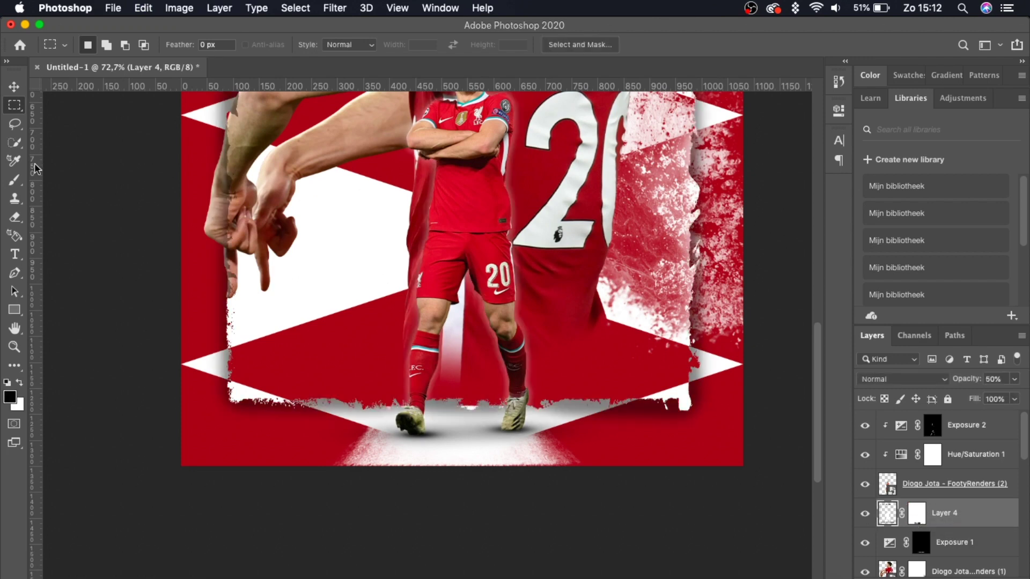
Paint black on Layer 4's mask along the torn frame's lower edge beside the full-body player's feet.
{"action": "key", "text": "super+plus"}
{"action": "key", "text": "b"}
{"action": "left_click", "coordinate": [730, 460]}
{"action": "key", "text": "super+z"}
{"action": "left_click", "coordinate": [917, 518]}
{"action": "key", "text": "x"}
{"action": "left_click_drag", "start_coordinate": [737, 449], "coordinate": [614, 465]}
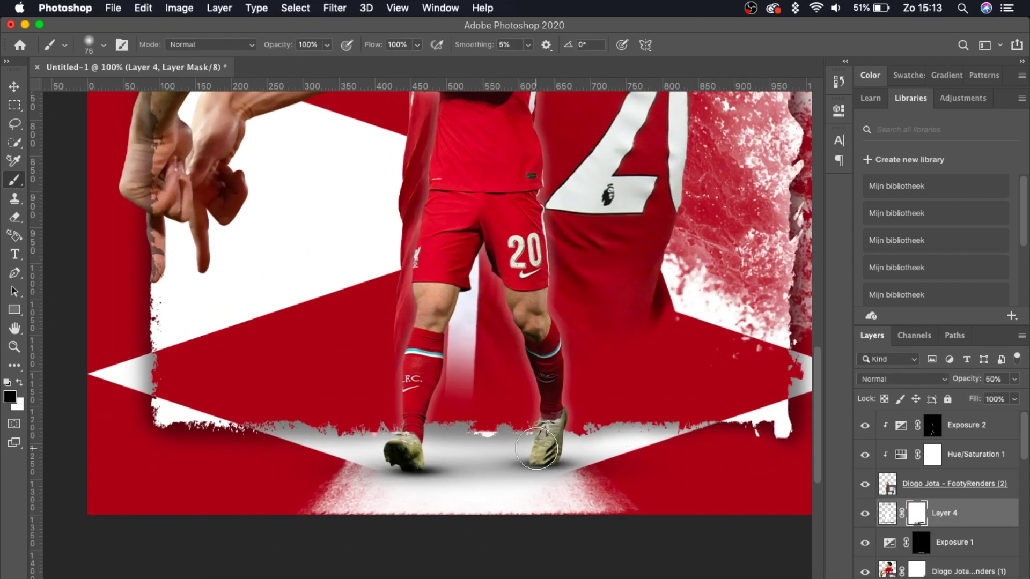
{"action": "key", "text": "super+0"}
{"action": "key", "text": "m"}
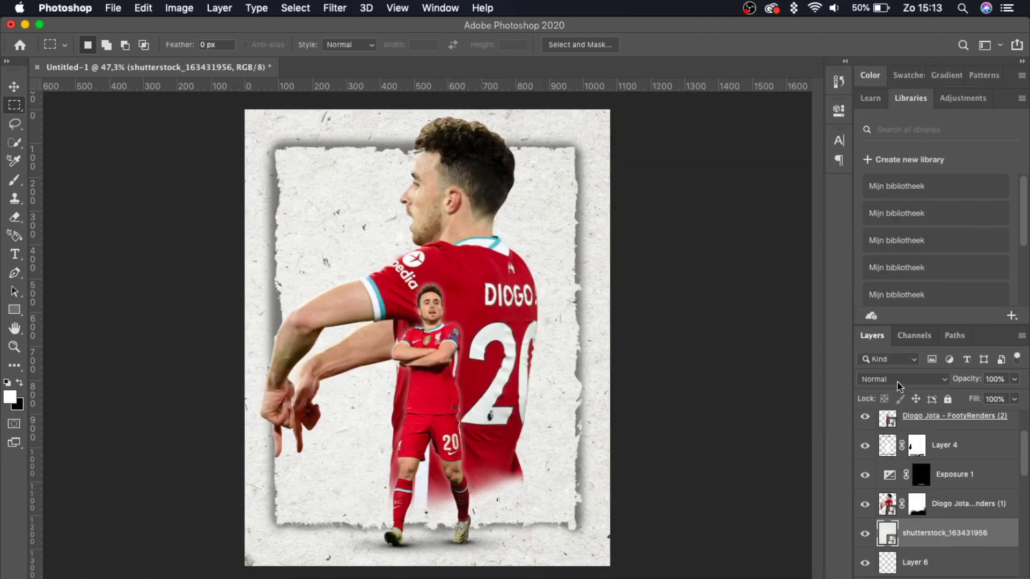
Set the paper texture layer's blend mode to Multiply and inspect the blended texture across the poster.
{"action": "left_click", "coordinate": [897, 382]}
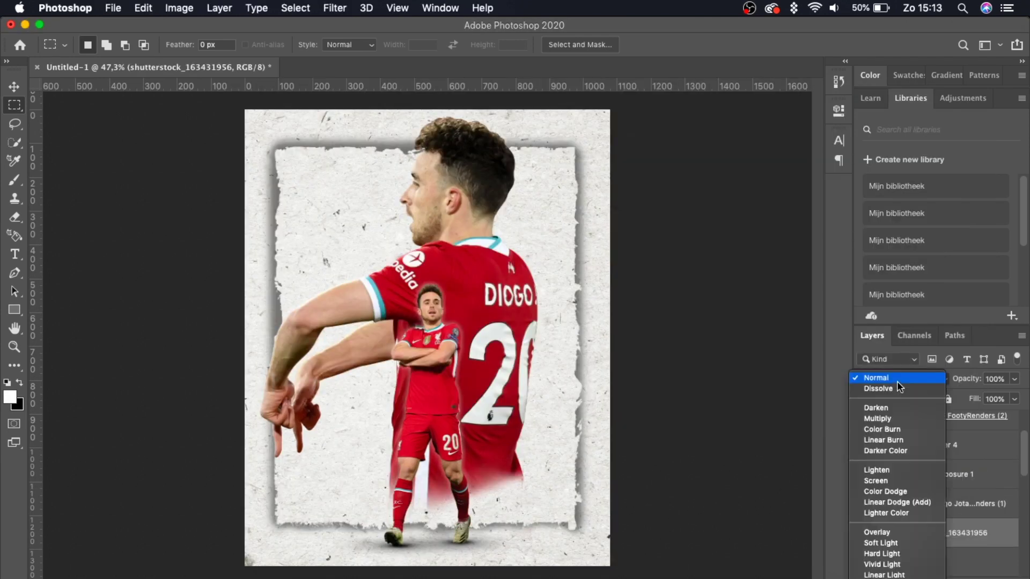
{"action": "left_click", "coordinate": [896, 420]}
{"action": "scroll", "coordinate": [582, 463], "scroll_direction": "up", "scroll_amount": 5}
{"action": "scroll", "coordinate": [582, 464], "scroll_direction": "right", "scroll_amount": 2}
{"action": "scroll", "coordinate": [583, 463], "scroll_direction": "left", "scroll_amount": 3}
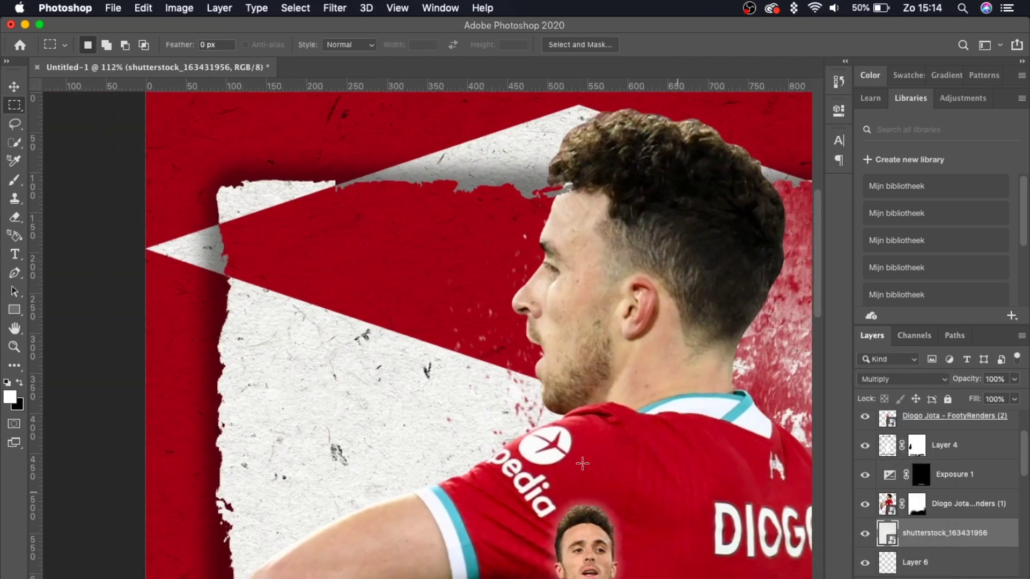
{"action": "scroll", "coordinate": [361, 408], "scroll_direction": "down", "scroll_amount": 3}
{"action": "scroll", "coordinate": [361, 408], "scroll_direction": "down", "scroll_amount": 10}
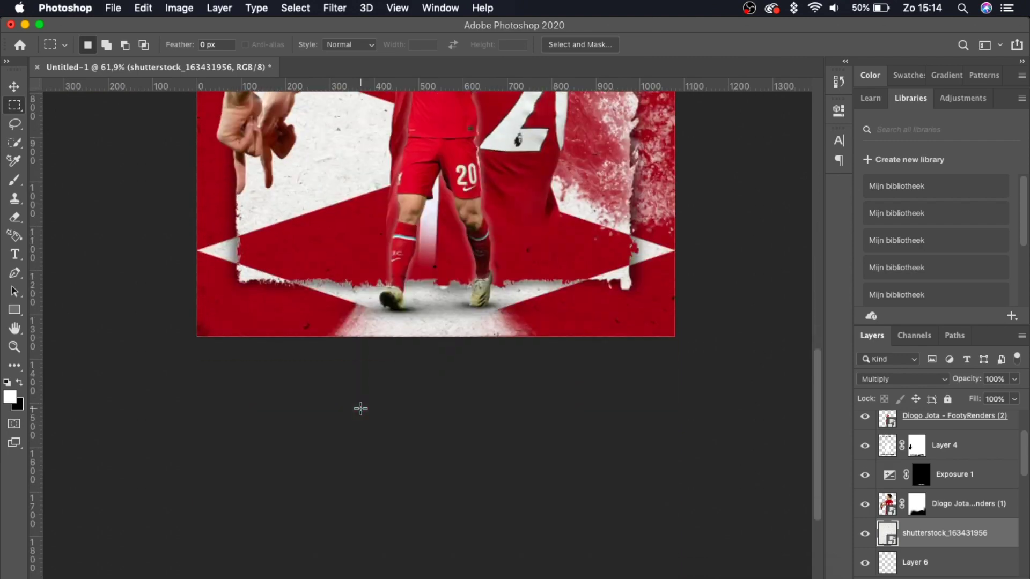
{"action": "scroll", "coordinate": [439, 397], "scroll_direction": "left", "scroll_amount": 2}
{"action": "scroll", "coordinate": [439, 397], "scroll_direction": "up", "scroll_amount": 3}
{"action": "scroll", "coordinate": [439, 396], "scroll_direction": "left", "scroll_amount": 3}
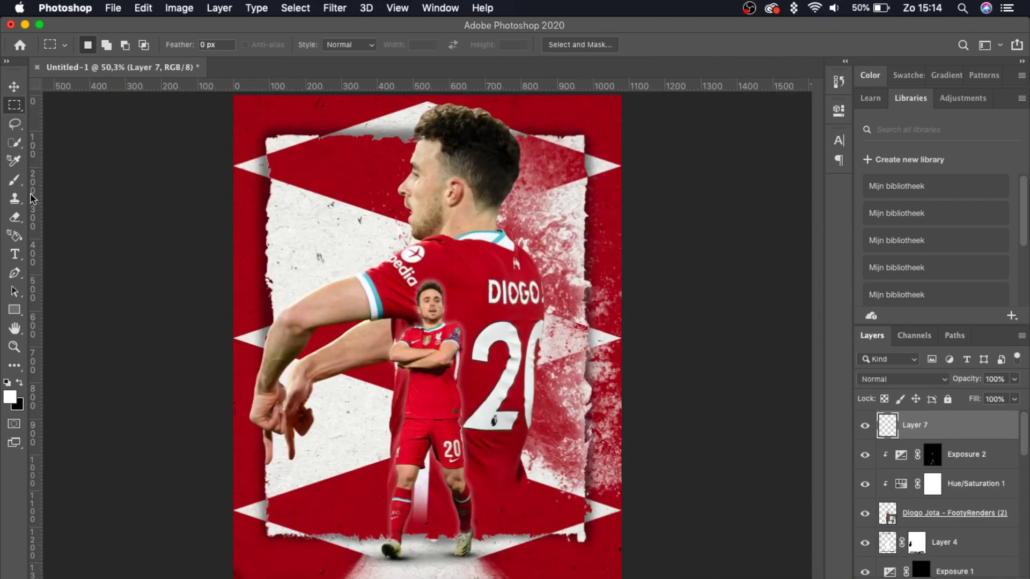
Stamp a white 3001 px torn-edge brush down the poster's left edge on the new layer above all others.
{"action": "key", "text": "b"}
{"action": "left_click", "coordinate": [105, 46]}
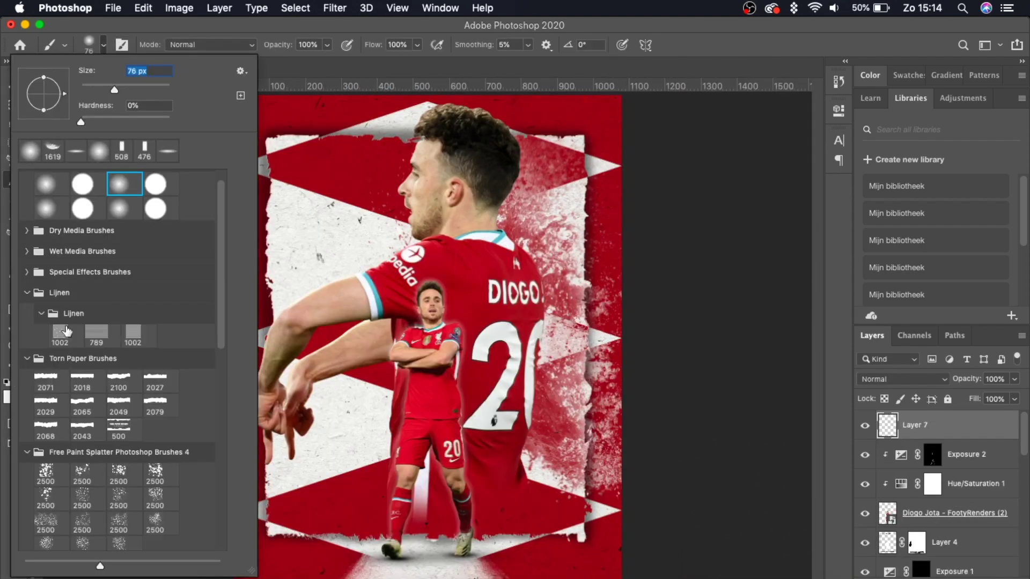
{"action": "scroll", "coordinate": [96, 402], "scroll_direction": "down", "scroll_amount": 10}
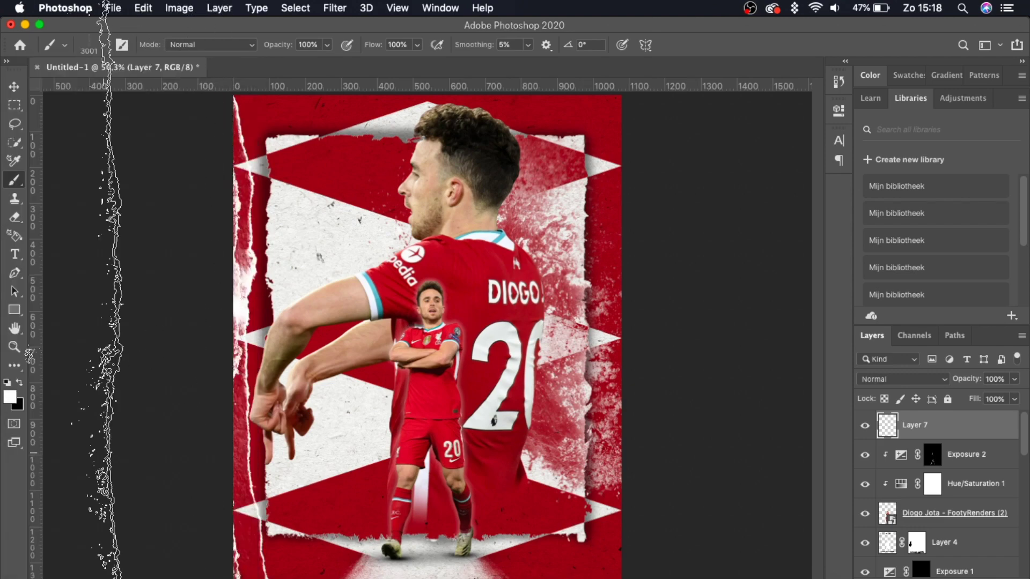
Set the torn-edge brush's angle to -180° and stamp it in white down the poster's right edge.
{"action": "left_click", "coordinate": [104, 45]}
{"action": "left_click", "coordinate": [22, 99]}
{"action": "key", "text": "Return"}
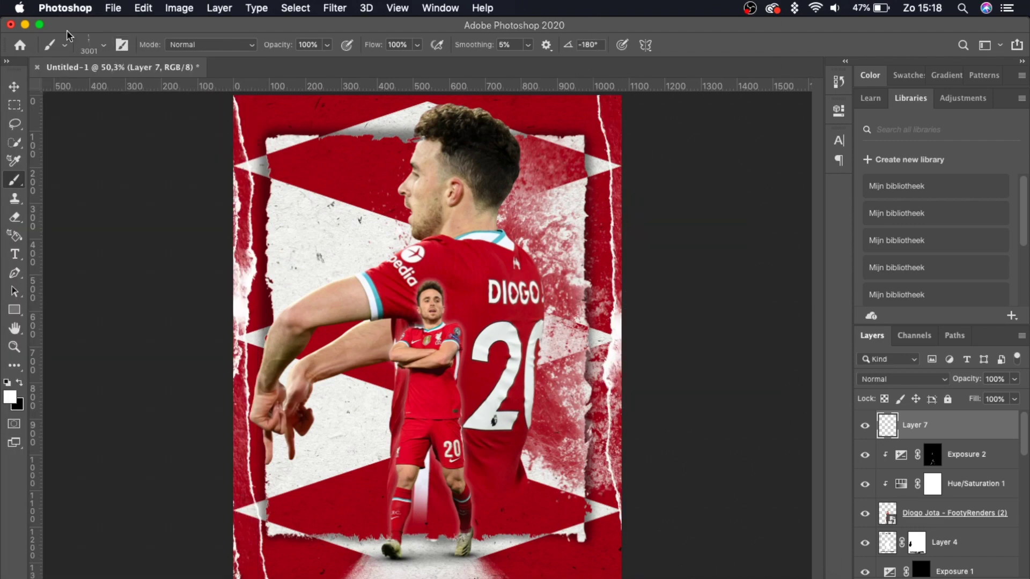
{"action": "left_click", "coordinate": [104, 45]}
{"action": "left_click", "coordinate": [188, 223]}
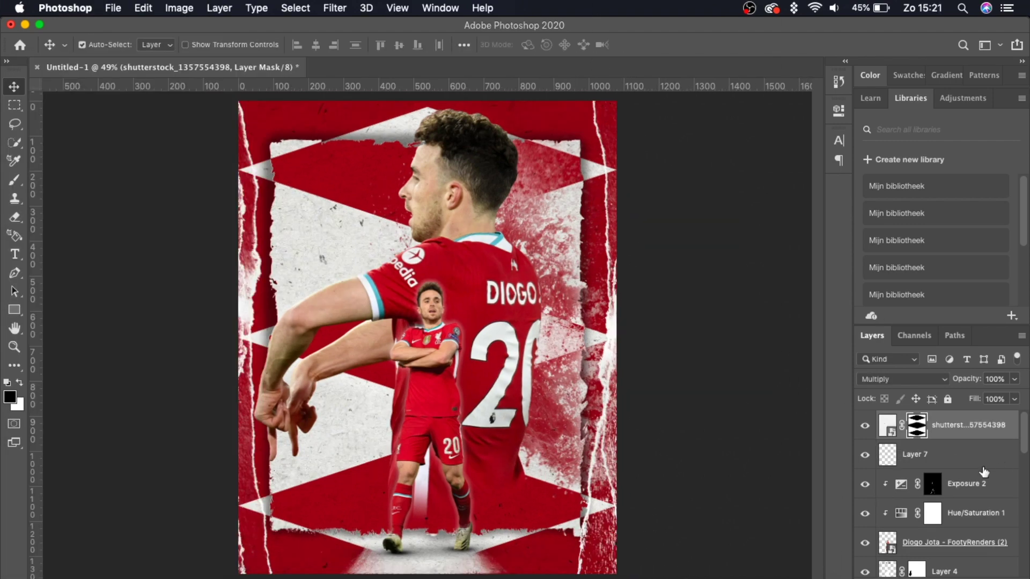
Group all the layers above the Background and make a combined smart object named Jota above the group.
{"action": "scroll", "coordinate": [963, 454], "scroll_direction": "down", "scroll_amount": 10}
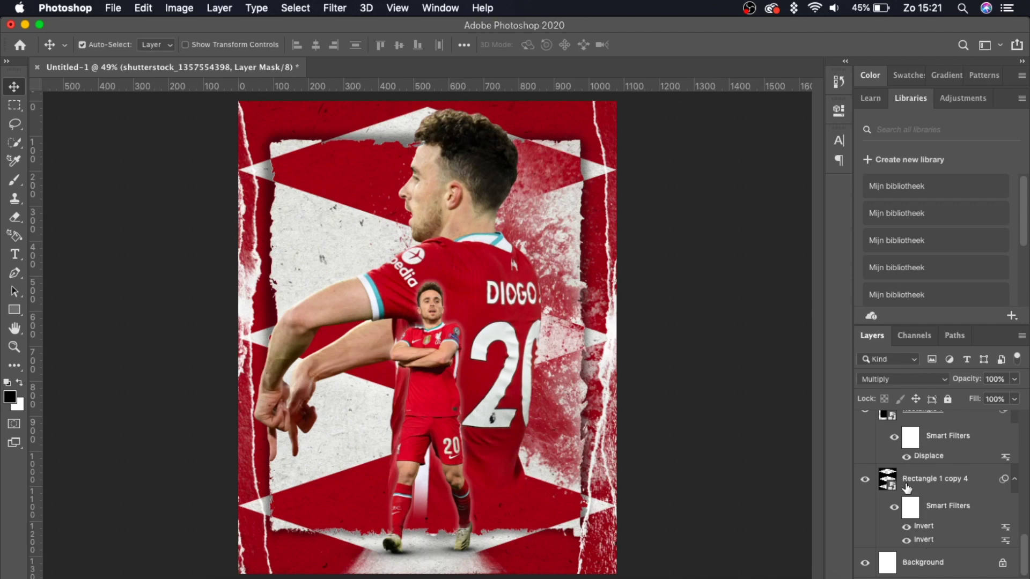
{"action": "left_click", "coordinate": [906, 486]}
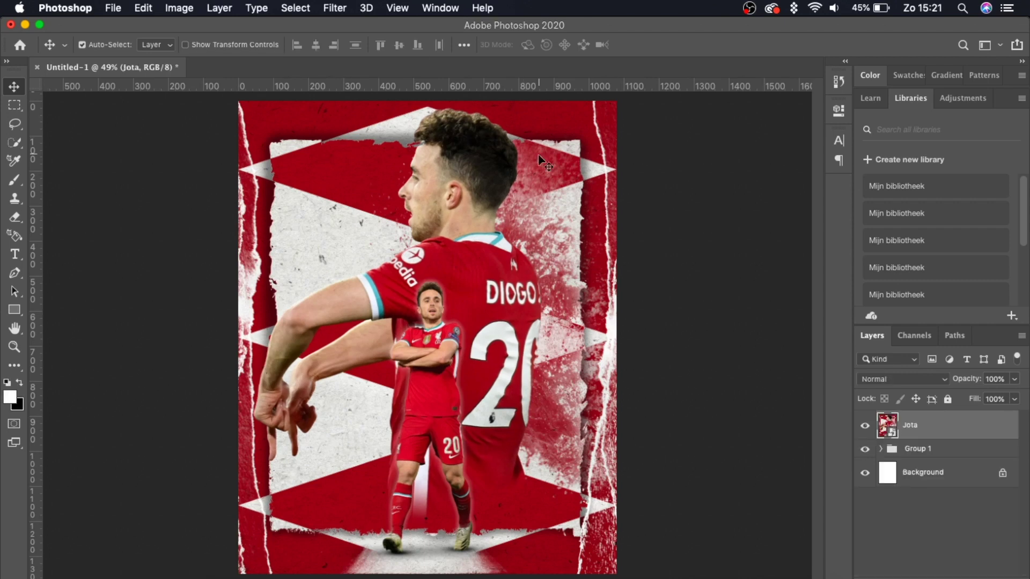
Start the Camera Raw Filter on the Jota layer and set Exposure -0,30, Contrast +23, Highlights -15 and Shadows -7.
{"action": "left_click", "coordinate": [337, 9]}
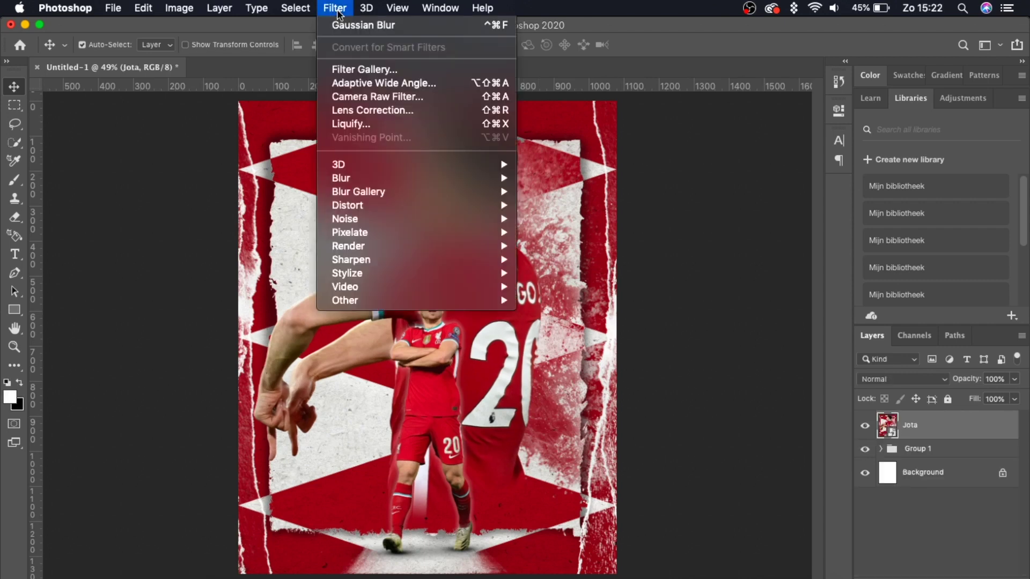
{"action": "left_click", "coordinate": [356, 96]}
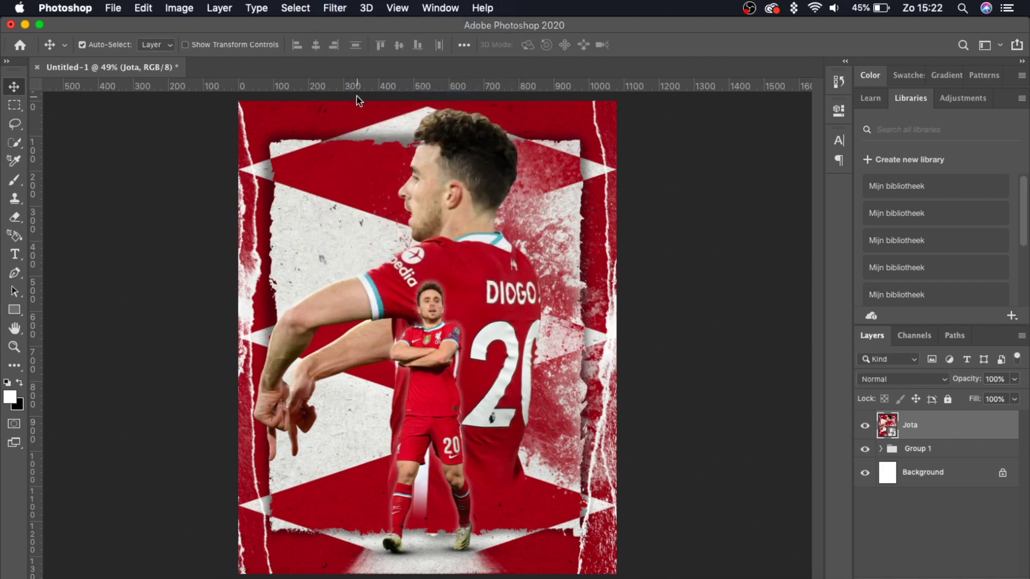
{"action": "scroll", "coordinate": [767, 298], "scroll_direction": "up", "scroll_amount": 15}
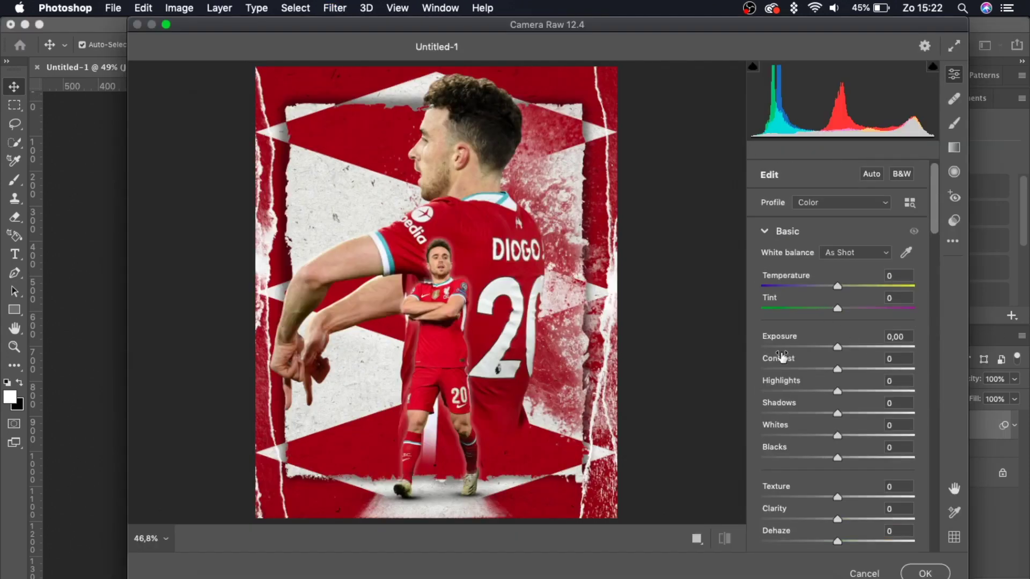
{"action": "left_click", "coordinate": [833, 347]}
{"action": "left_click_drag", "start_coordinate": [839, 374], "coordinate": [834, 420]}
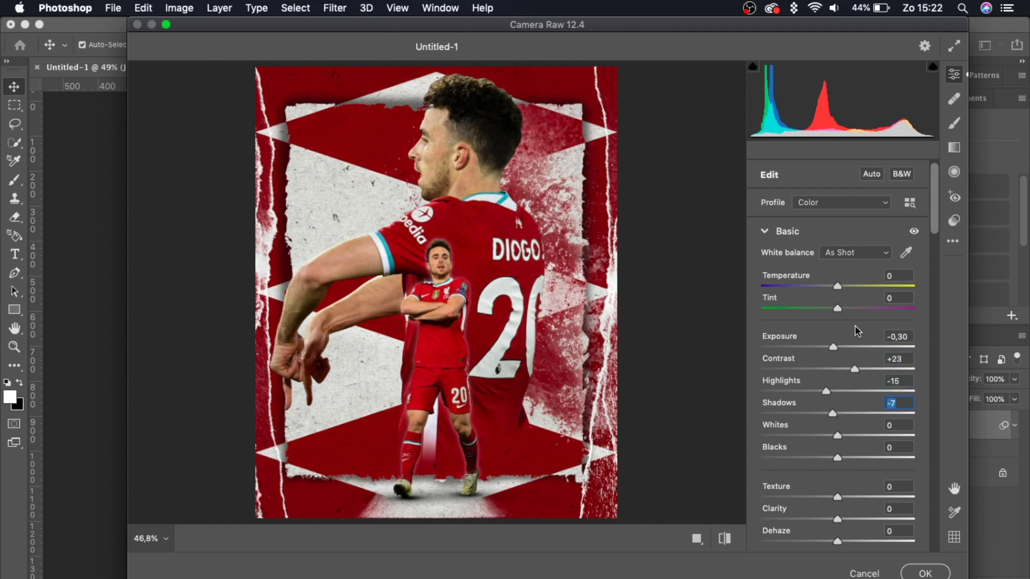
Set Exposure to -0,10, Whites +16, Blacks -10, Texture +10, Clarity +30 and Vibrance -16, and adjust Saturation.
{"action": "left_click_drag", "start_coordinate": [833, 347], "coordinate": [835, 349]}
{"action": "scroll", "coordinate": [837, 461], "scroll_direction": "down", "scroll_amount": 1}
{"action": "left_click_drag", "start_coordinate": [837, 416], "coordinate": [886, 437]}
{"action": "scroll", "coordinate": [837, 424], "scroll_direction": "down", "scroll_amount": 3}
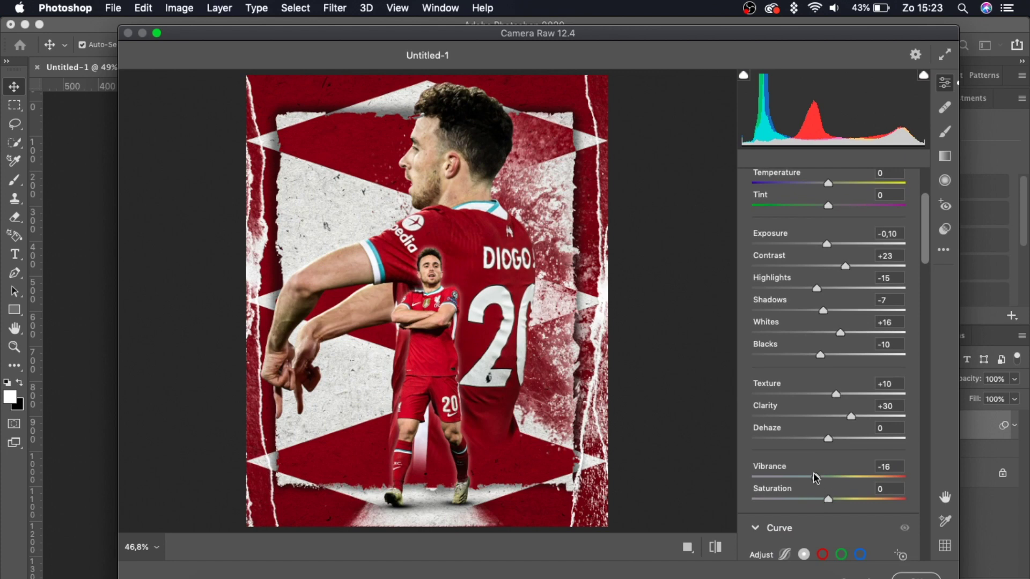
{"action": "left_click_drag", "start_coordinate": [815, 477], "coordinate": [831, 501]}
Slightly lift the curve's black point and lower its white point, add a midtone point at 139/122, and increase Sharpening.
{"action": "scroll", "coordinate": [834, 459], "scroll_direction": "down", "scroll_amount": 4}
{"action": "mouse_move", "coordinate": [749, 539]}
{"action": "left_mouse_down"}
{"action": "mouse_move", "coordinate": [749, 488]}
{"action": "mouse_move", "coordinate": [749, 538]}
{"action": "left_mouse_up"}
{"action": "left_click_drag", "start_coordinate": [906, 383], "coordinate": [907, 384]}
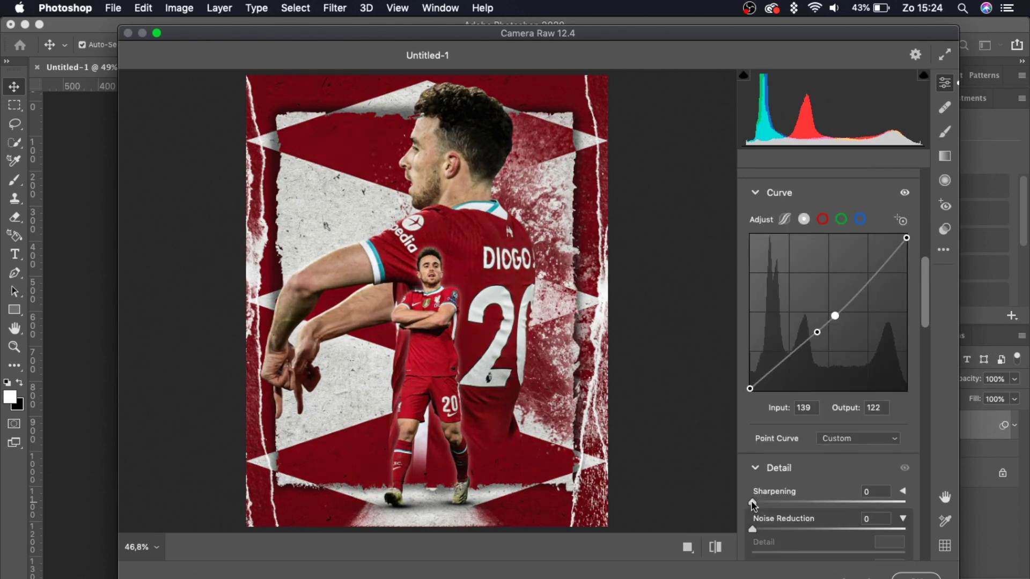
{"action": "left_click_drag", "start_coordinate": [755, 507], "coordinate": [853, 507]}
{"action": "scroll", "coordinate": [826, 412], "scroll_direction": "down", "scroll_amount": 5}
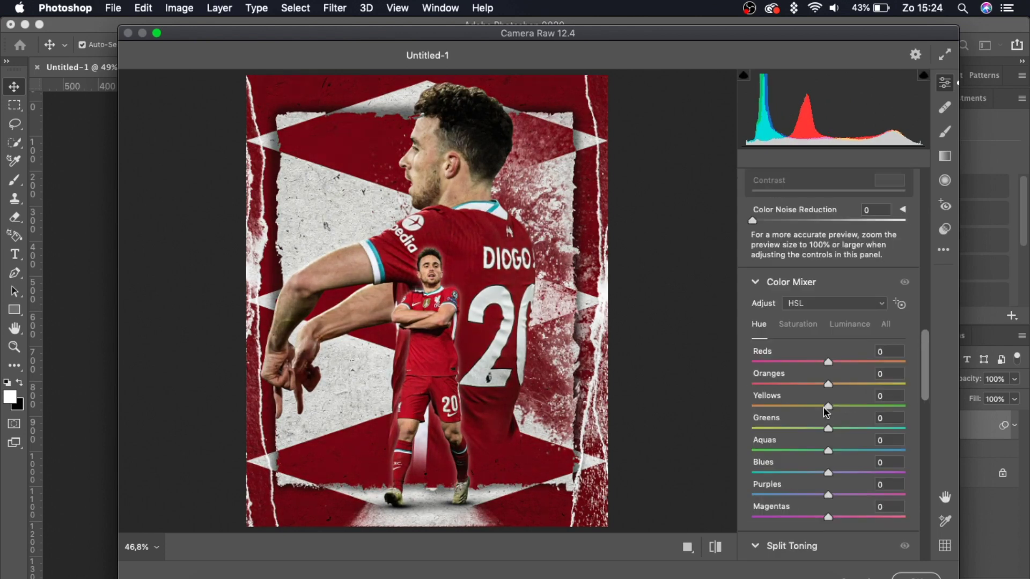
{"action": "left_click", "coordinate": [808, 304]}
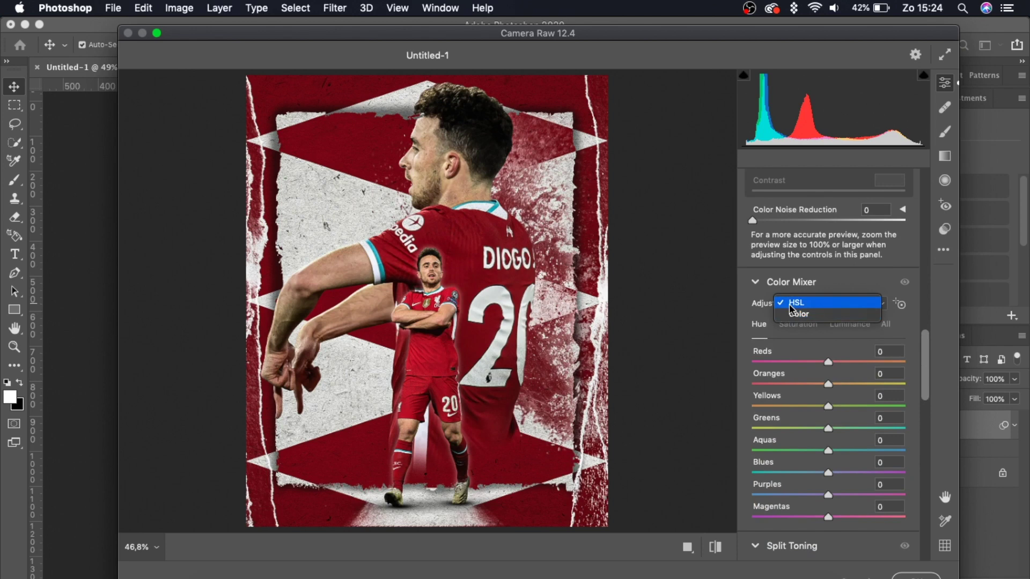
{"action": "left_click", "coordinate": [790, 304]}
{"action": "left_click", "coordinate": [794, 303]}
{"action": "left_click", "coordinate": [807, 314]}
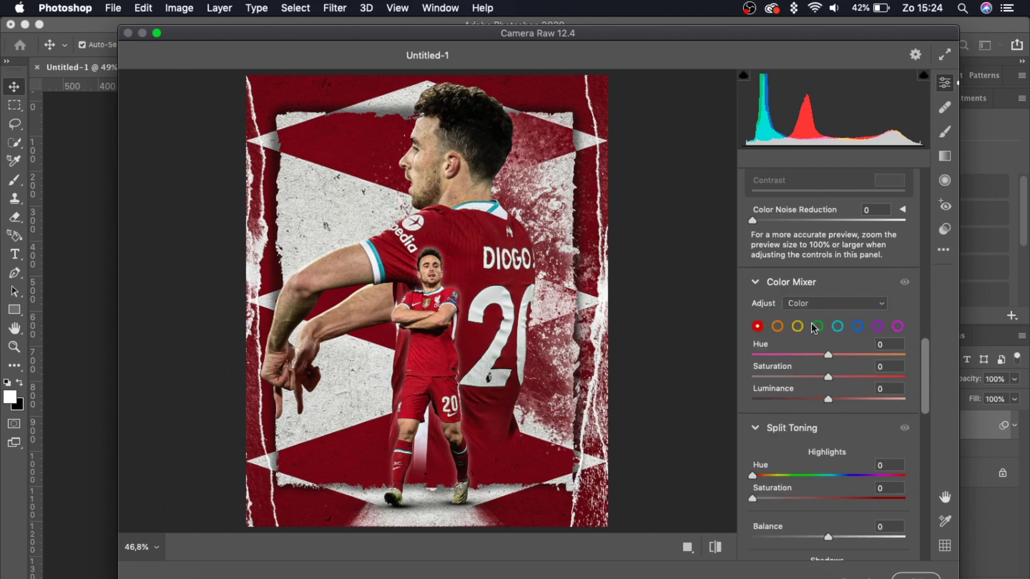
{"action": "left_click", "coordinate": [799, 305]}
{"action": "left_click", "coordinate": [799, 291]}
Adjust the HSL sliders of the Color Mixer, including Blues -10, Purples +13 and Magentas +3.
{"action": "left_click_drag", "start_coordinate": [828, 362], "coordinate": [812, 406]}
{"action": "left_click_drag", "start_coordinate": [828, 428], "coordinate": [833, 519]}
{"action": "scroll", "coordinate": [833, 519], "scroll_direction": "down", "scroll_amount": 5}
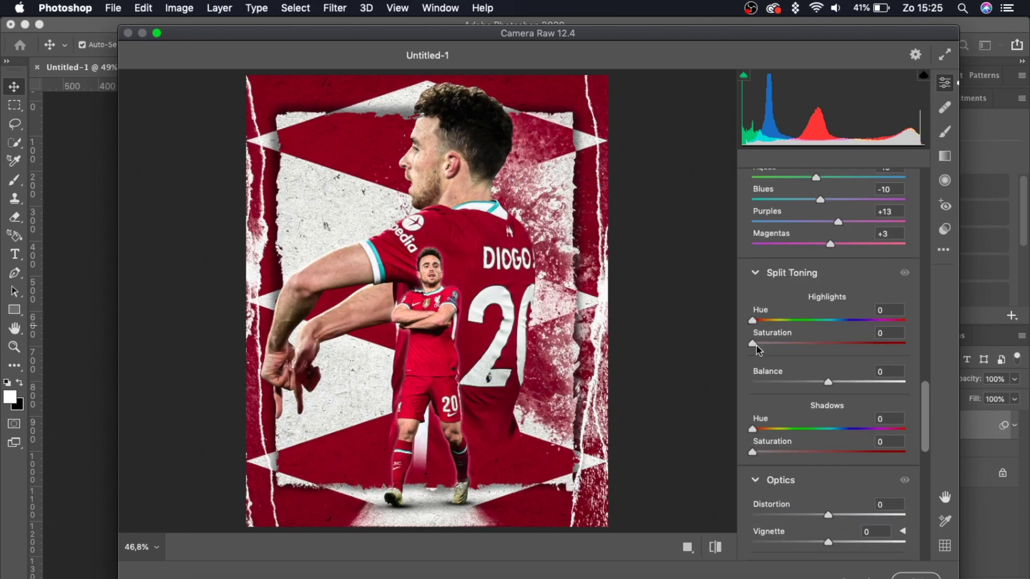
Split-tone the image with highlights at Hue 27, Saturation 20 and shadows at Hue 212, Saturation 20.
{"action": "left_click_drag", "start_coordinate": [754, 348], "coordinate": [869, 357]}
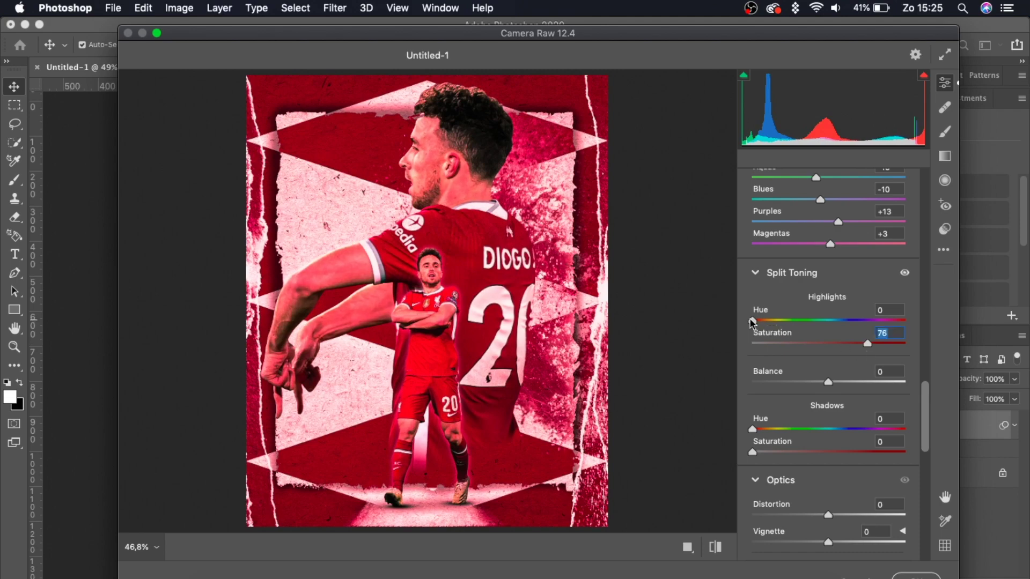
{"action": "mouse_move", "coordinate": [752, 322]}
{"action": "left_mouse_down"}
{"action": "mouse_move", "coordinate": [915, 333]}
{"action": "mouse_move", "coordinate": [764, 320]}
{"action": "left_mouse_up"}
{"action": "left_click_drag", "start_coordinate": [869, 347], "coordinate": [786, 355]}
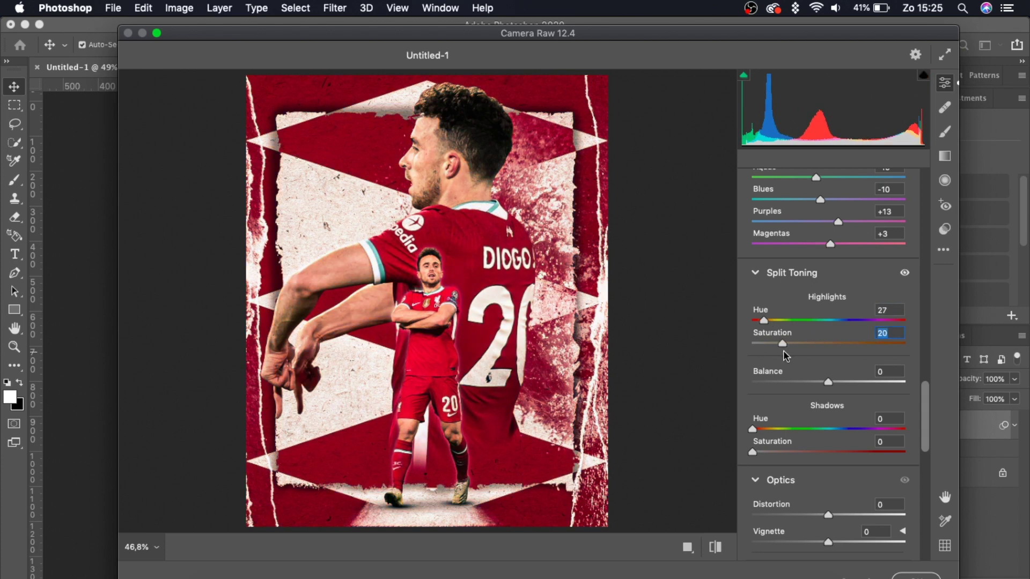
{"action": "left_click", "coordinate": [905, 275]}
{"action": "left_click_drag", "start_coordinate": [753, 452], "coordinate": [848, 458]}
{"action": "left_click_drag", "start_coordinate": [753, 429], "coordinate": [839, 433]}
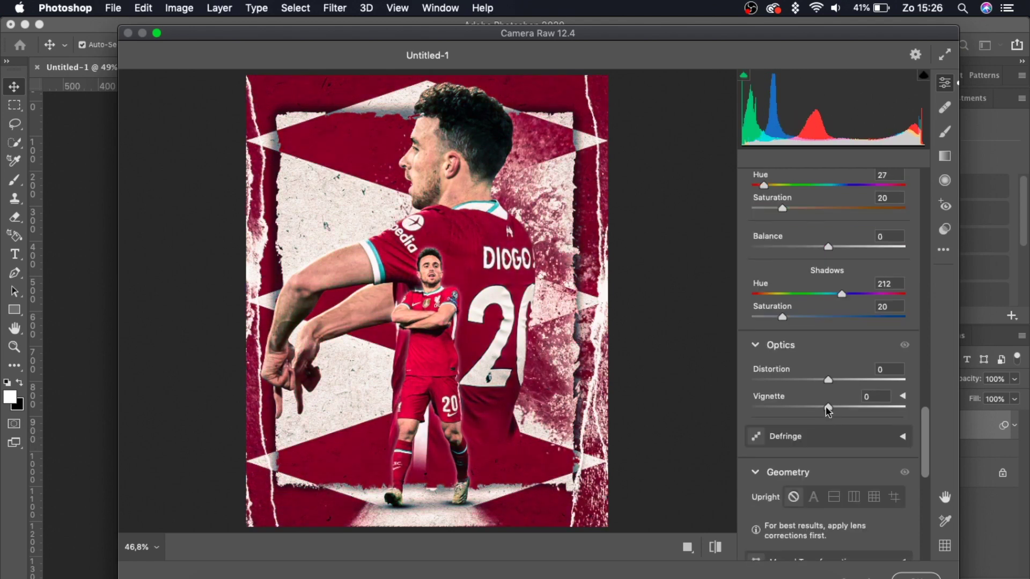
Set the Optics Vignette to -31 and the Effects to Grain 33 and Vignetting -4.
{"action": "left_click_drag", "start_coordinate": [828, 410], "coordinate": [805, 451]}
{"action": "scroll", "coordinate": [798, 454], "scroll_direction": "down", "scroll_amount": 3}
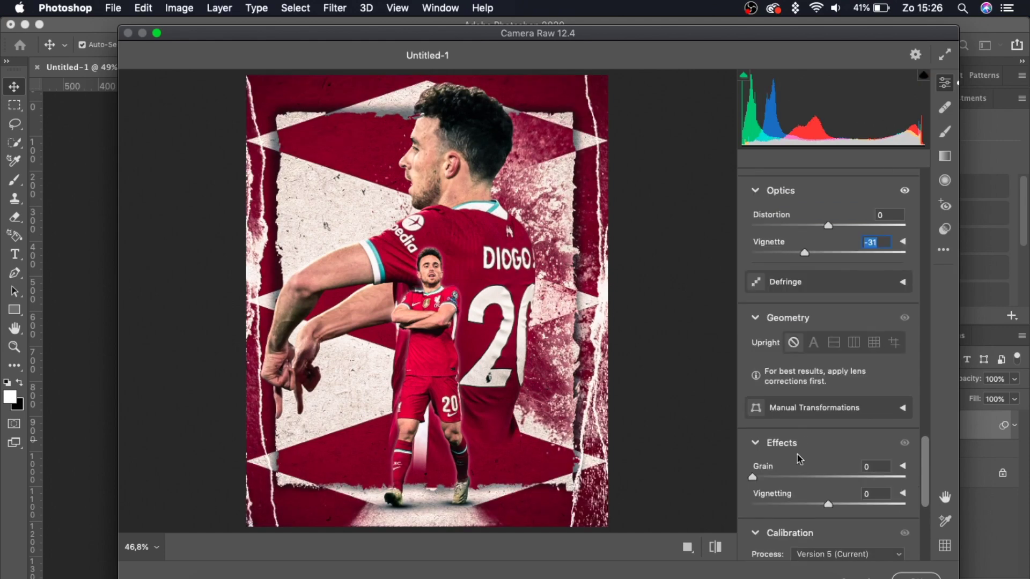
{"action": "left_click_drag", "start_coordinate": [429, 379], "coordinate": [484, 379]}
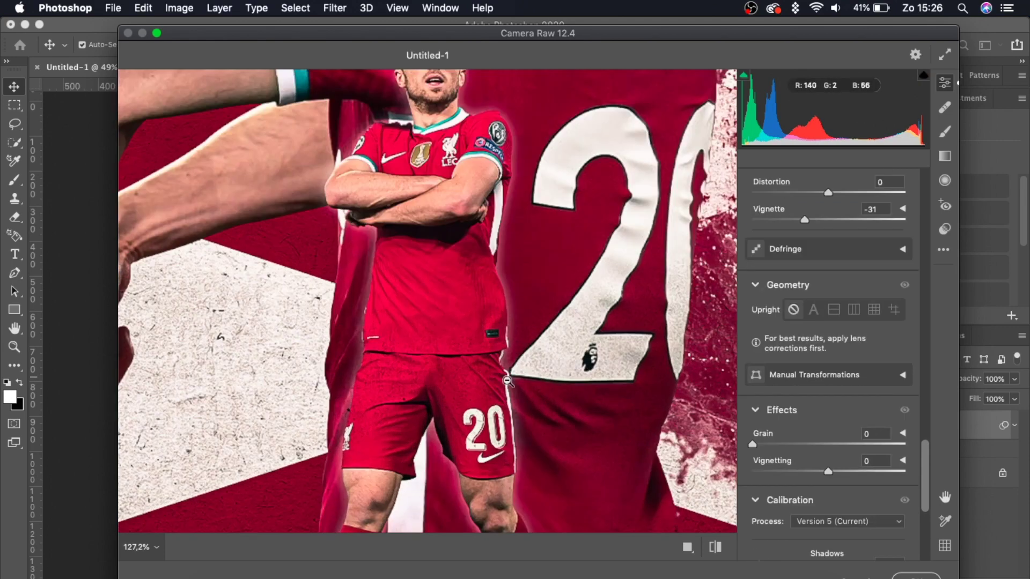
{"action": "left_click_drag", "start_coordinate": [751, 444], "coordinate": [800, 445]}
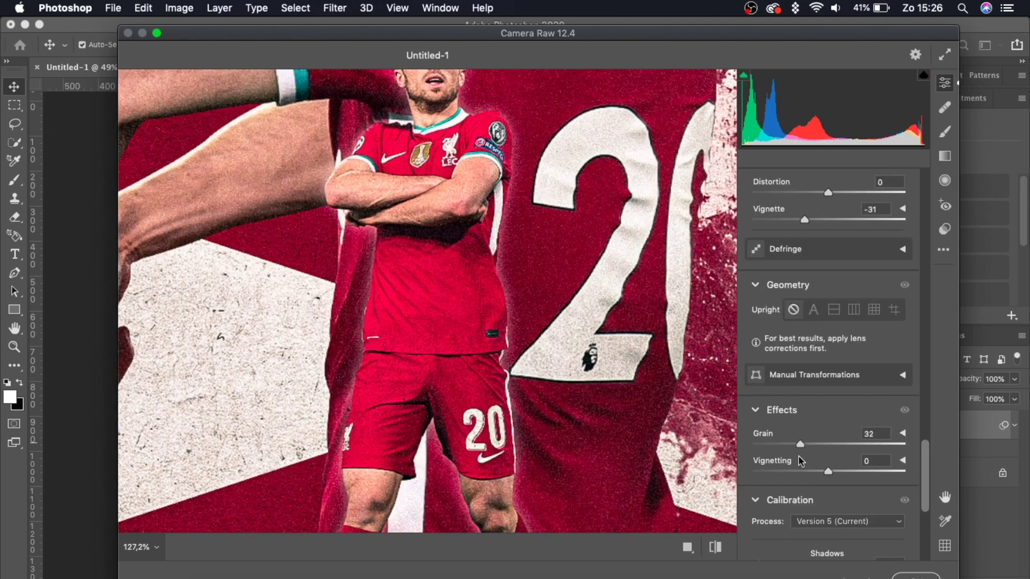
{"action": "scroll", "coordinate": [577, 418], "scroll_direction": "up", "scroll_amount": 1}
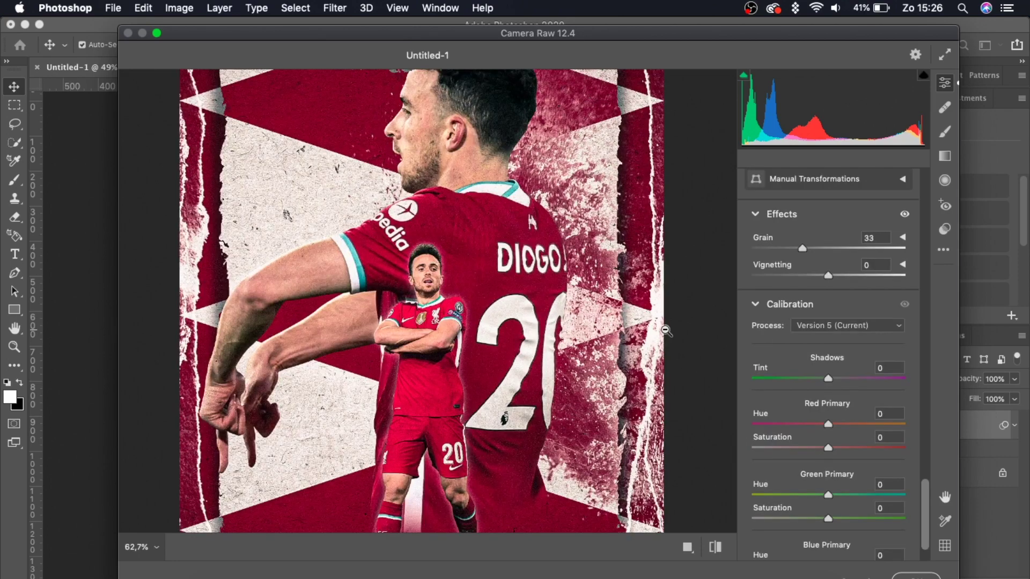
{"action": "left_click_drag", "start_coordinate": [657, 326], "coordinate": [623, 326]}
{"action": "left_click_drag", "start_coordinate": [830, 275], "coordinate": [826, 275]}
Calibrate colors with Shadows Tint -3, Red Primary Hue -19 and Saturation +4, Green Primary Hue +13 and Blue Primary Hue -25.
{"action": "left_click_drag", "start_coordinate": [828, 379], "coordinate": [973, 395]}
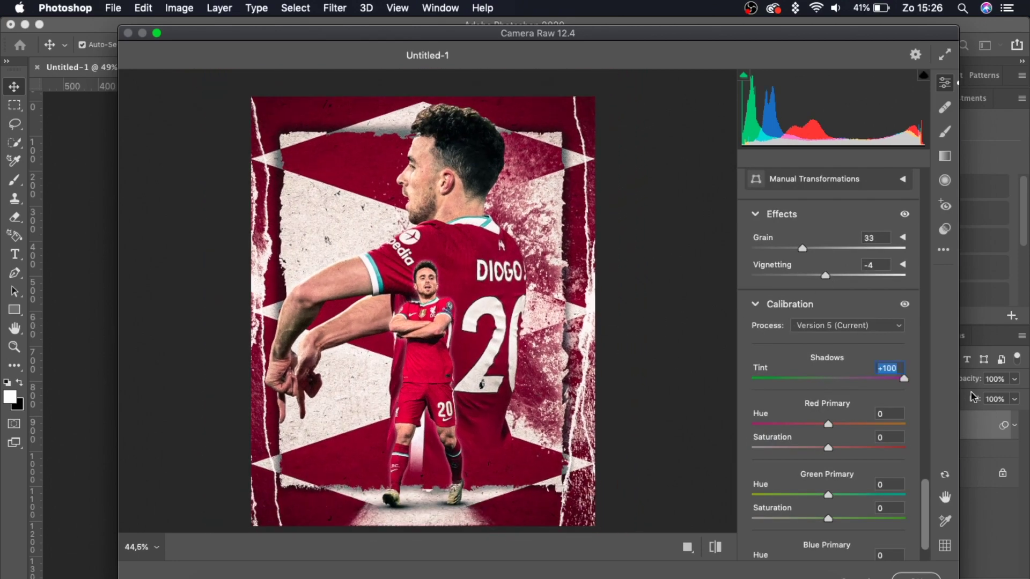
{"action": "left_click_drag", "start_coordinate": [905, 378], "coordinate": [825, 379]}
{"action": "left_click_drag", "start_coordinate": [827, 424], "coordinate": [831, 450]}
{"action": "left_click_drag", "start_coordinate": [828, 495], "coordinate": [809, 554]}
{"action": "scroll", "coordinate": [829, 523], "scroll_direction": "down", "scroll_amount": 2}
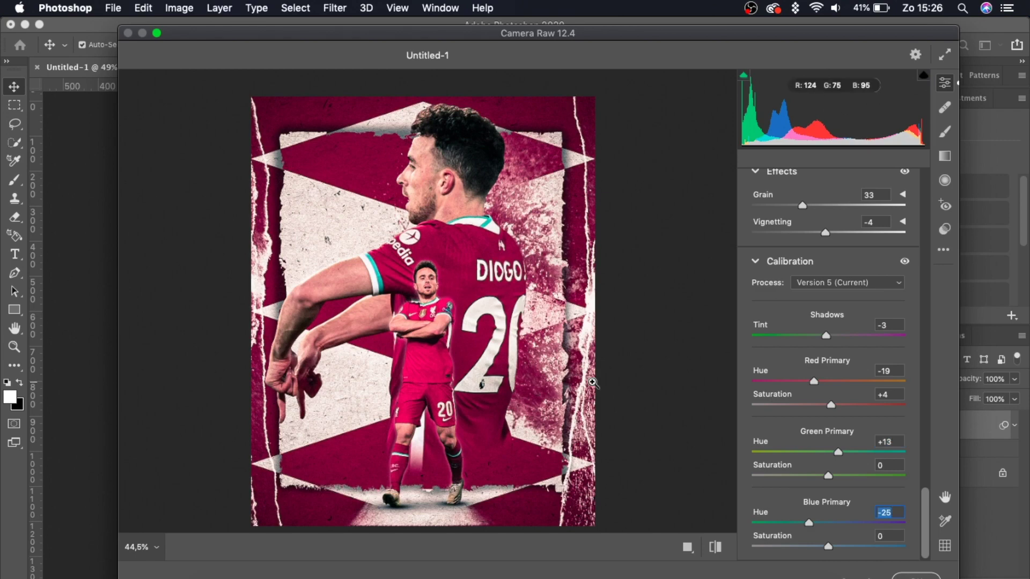
Apply the Camera Raw Filter and compare the poster with the graded Jota layer hidden and shown.
{"action": "scroll", "coordinate": [365, 273], "scroll_direction": "up", "scroll_amount": 4}
{"action": "scroll", "coordinate": [365, 272], "scroll_direction": "down", "scroll_amount": 6}
{"action": "scroll", "coordinate": [365, 273], "scroll_direction": "up", "scroll_amount": 3}
{"action": "key", "text": "Return"}
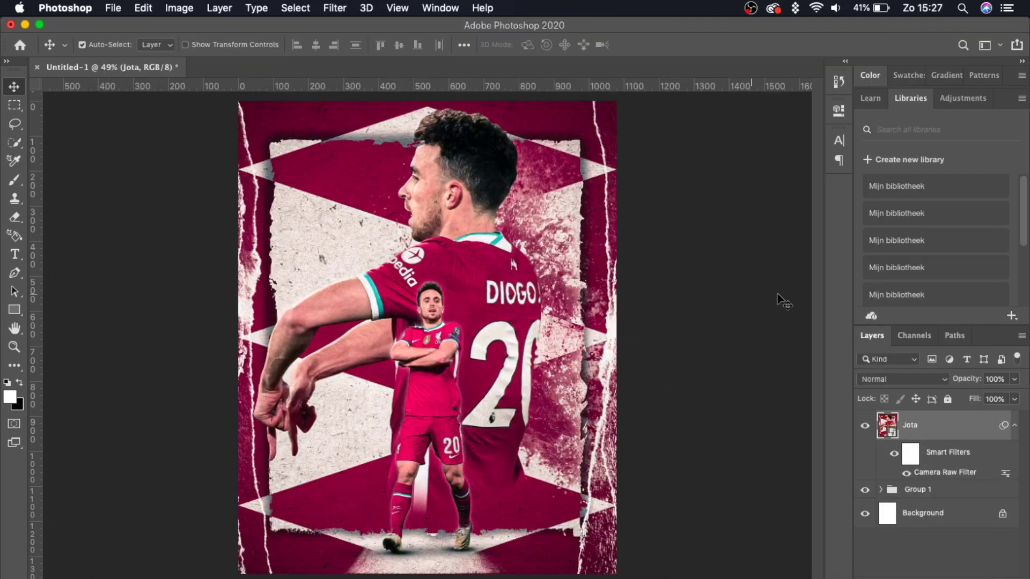
{"action": "left_click", "coordinate": [864, 429]}
{"action": "left_click", "coordinate": [865, 429]}
{"action": "left_click", "coordinate": [864, 429]}
{"action": "left_click", "coordinate": [865, 429]}
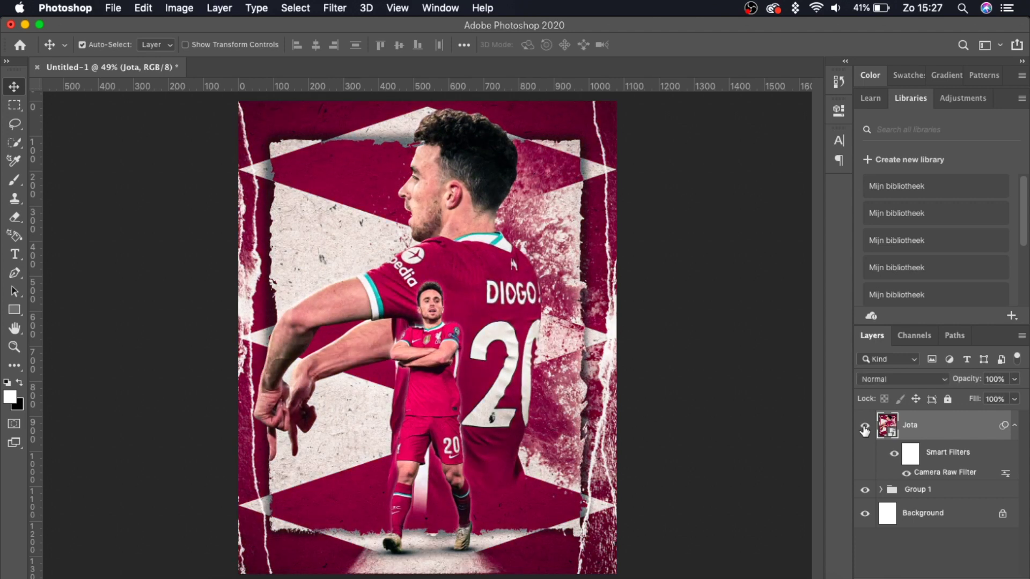